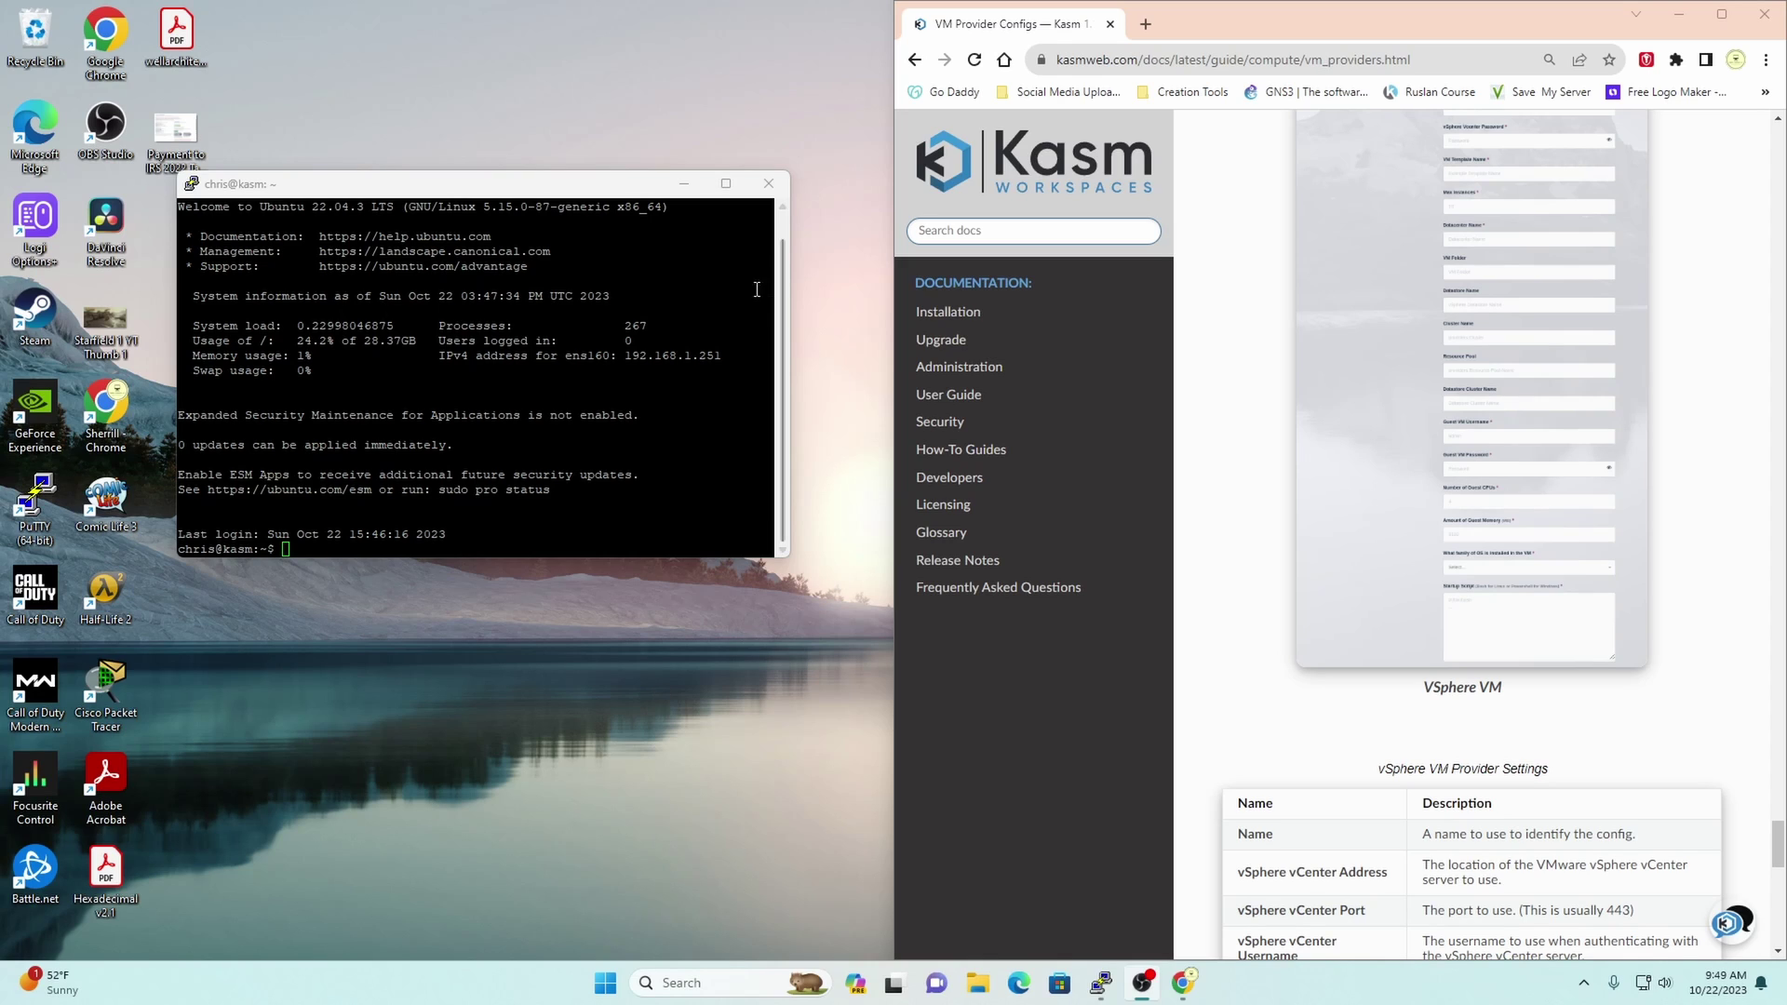
# Place PuTTY on the left, widen Chrome, and open the kasmweb.com home page
pyautogui.moveTo(558, 190); pyautogui.dragTo(398, 240)
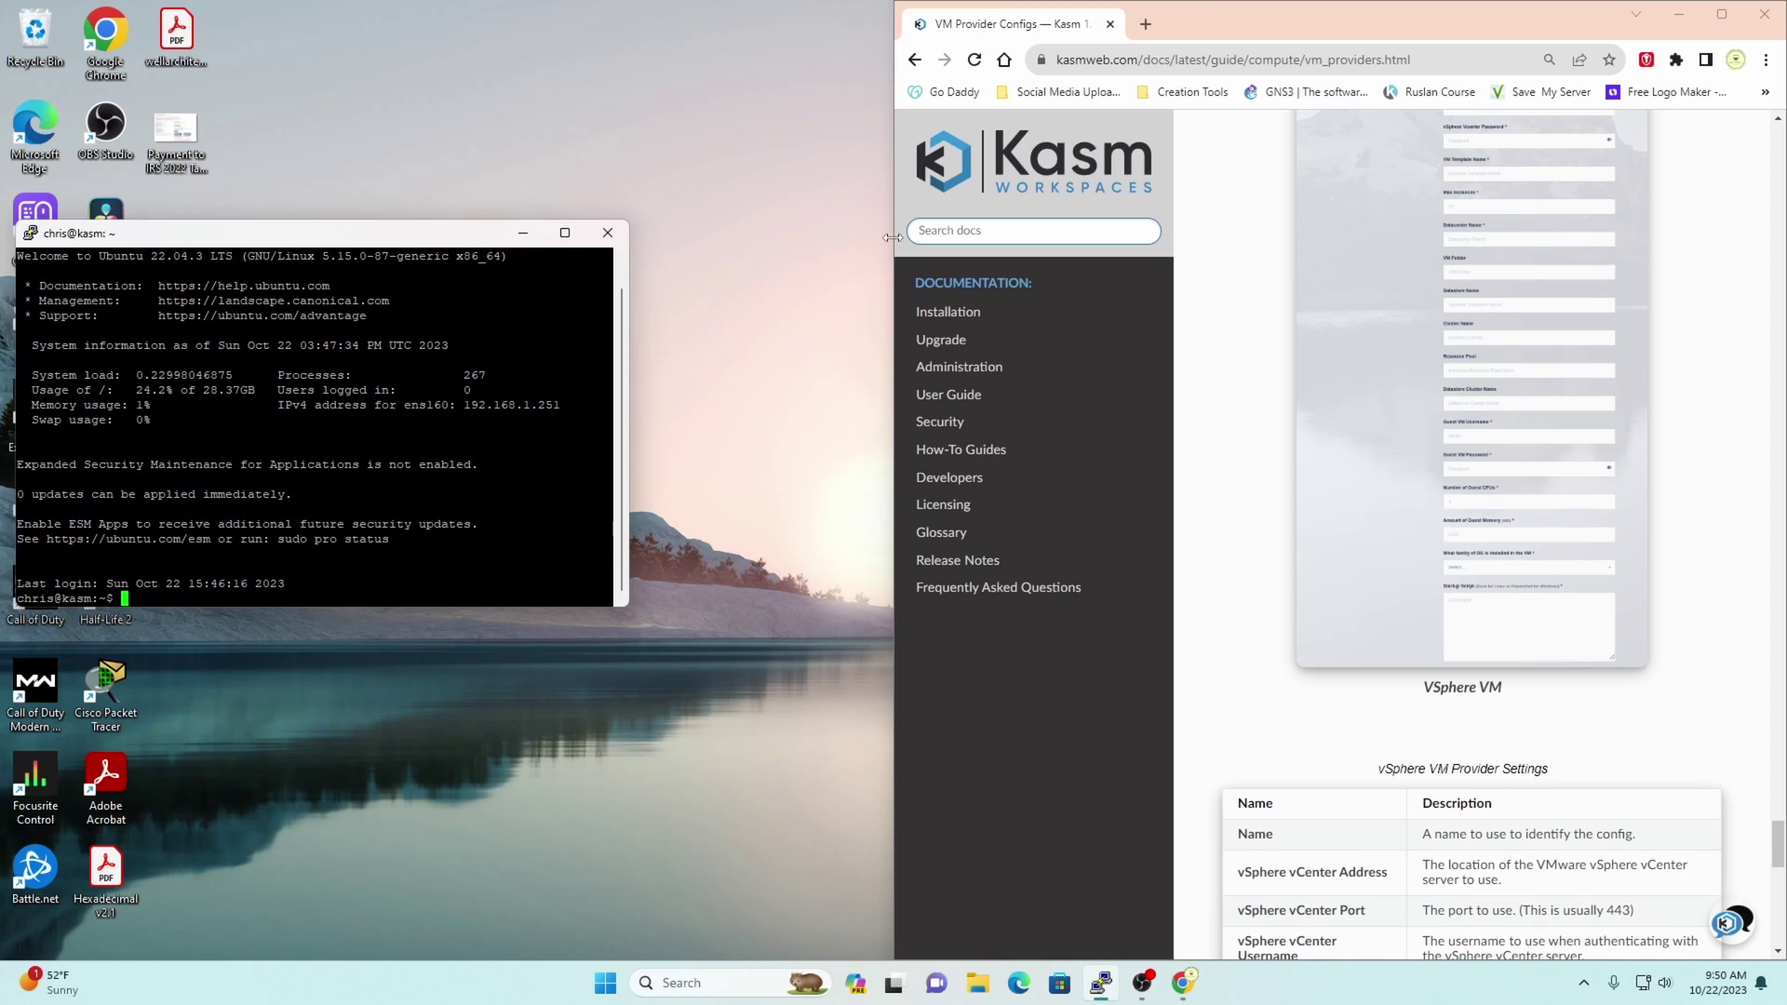
pyautogui.moveTo(896, 236); pyautogui.dragTo(644, 236)
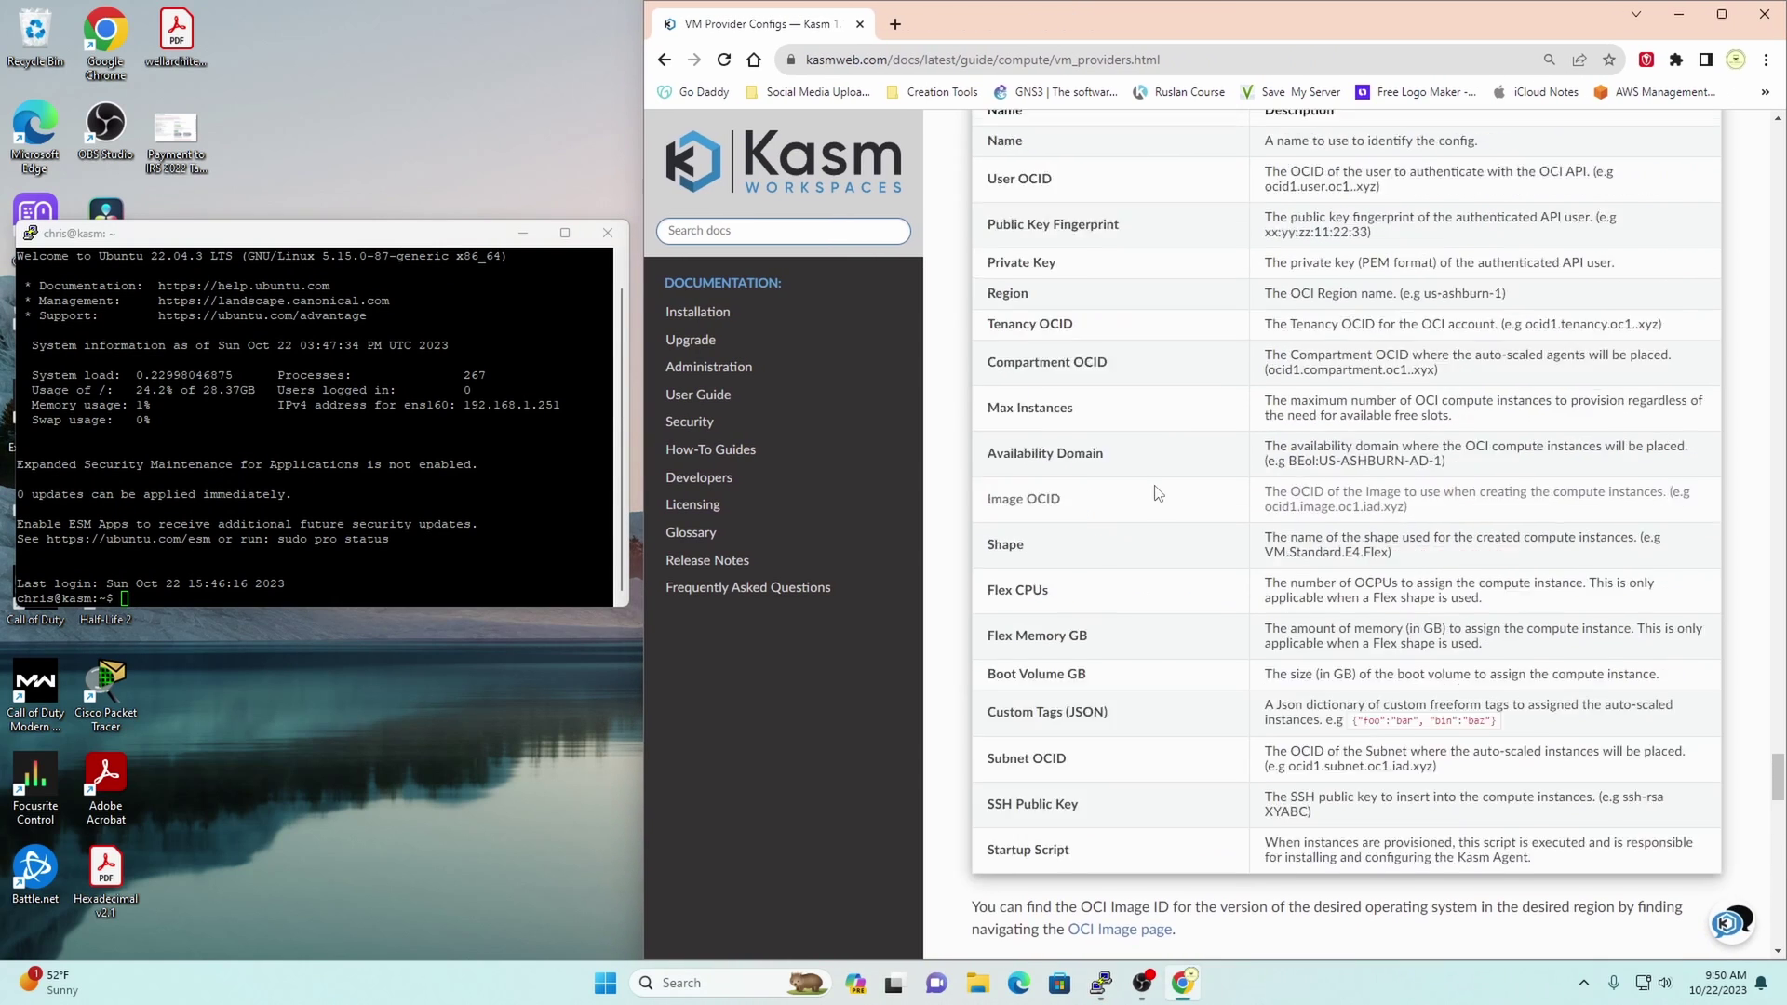
pyautogui.click(722, 160)
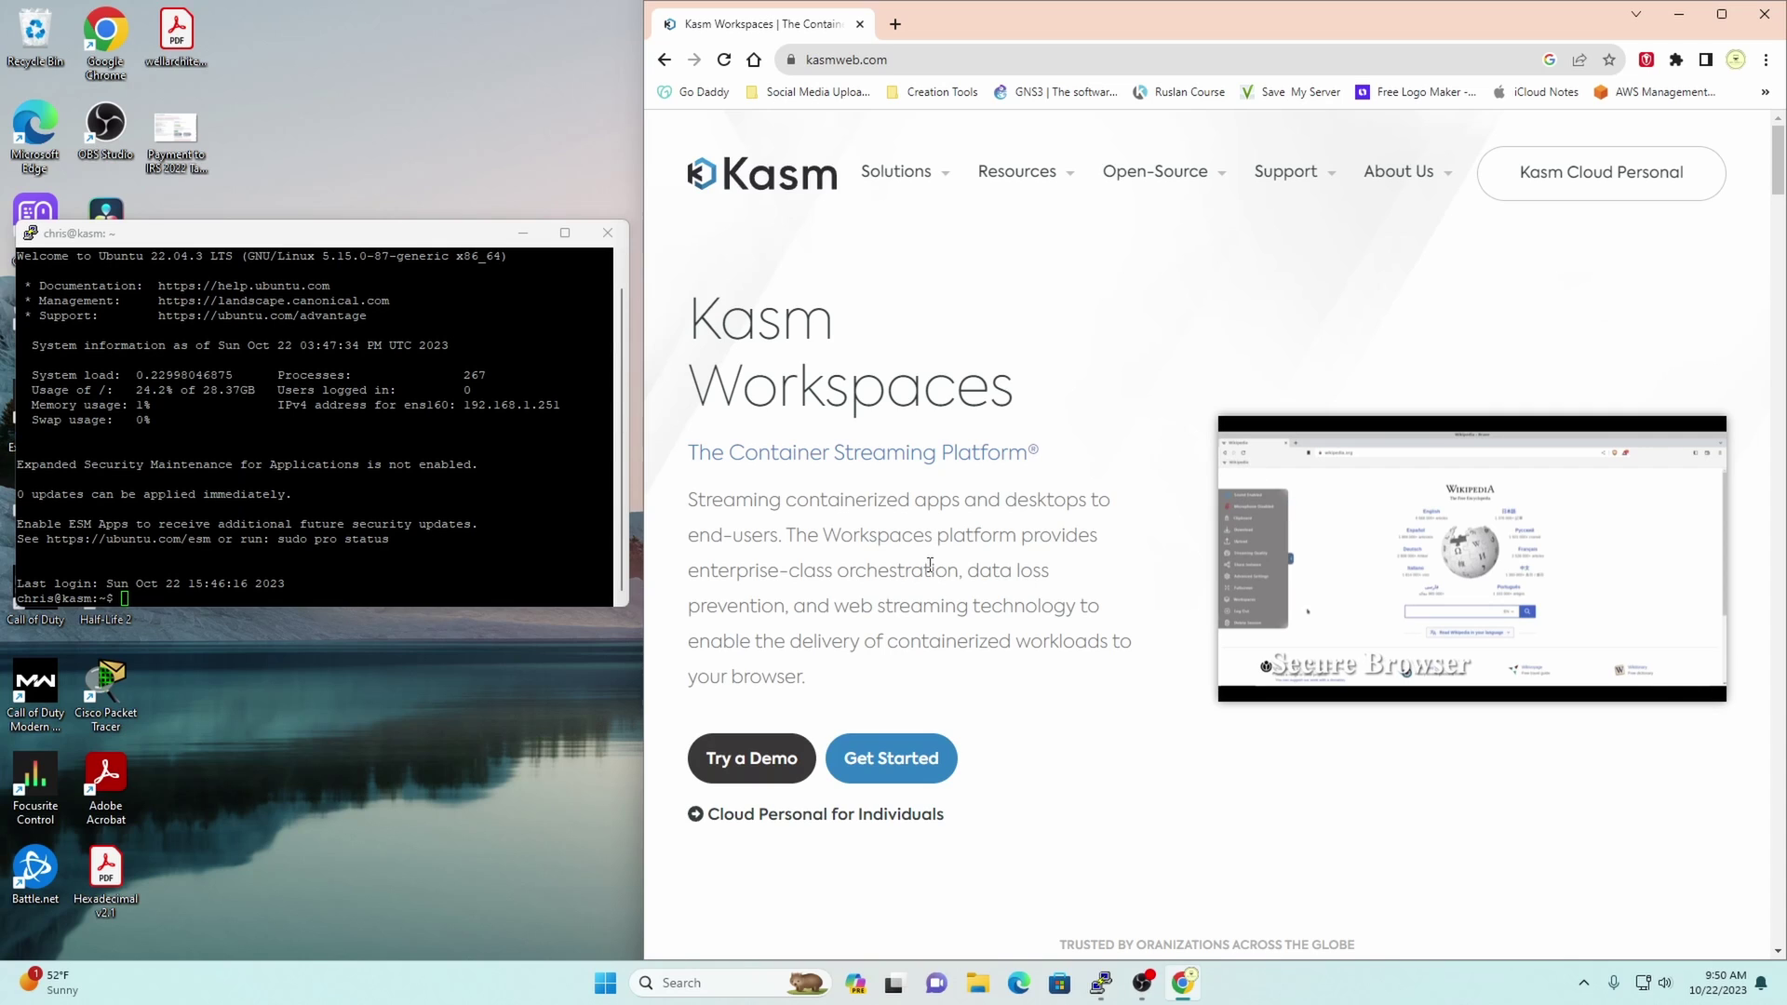
# Scroll to the pricing section and bring up the Kasm Workspaces 1.14.0 downloads page
pyautogui.scroll(-1, 922, 566)
pyautogui.scroll(-9, 922, 566)
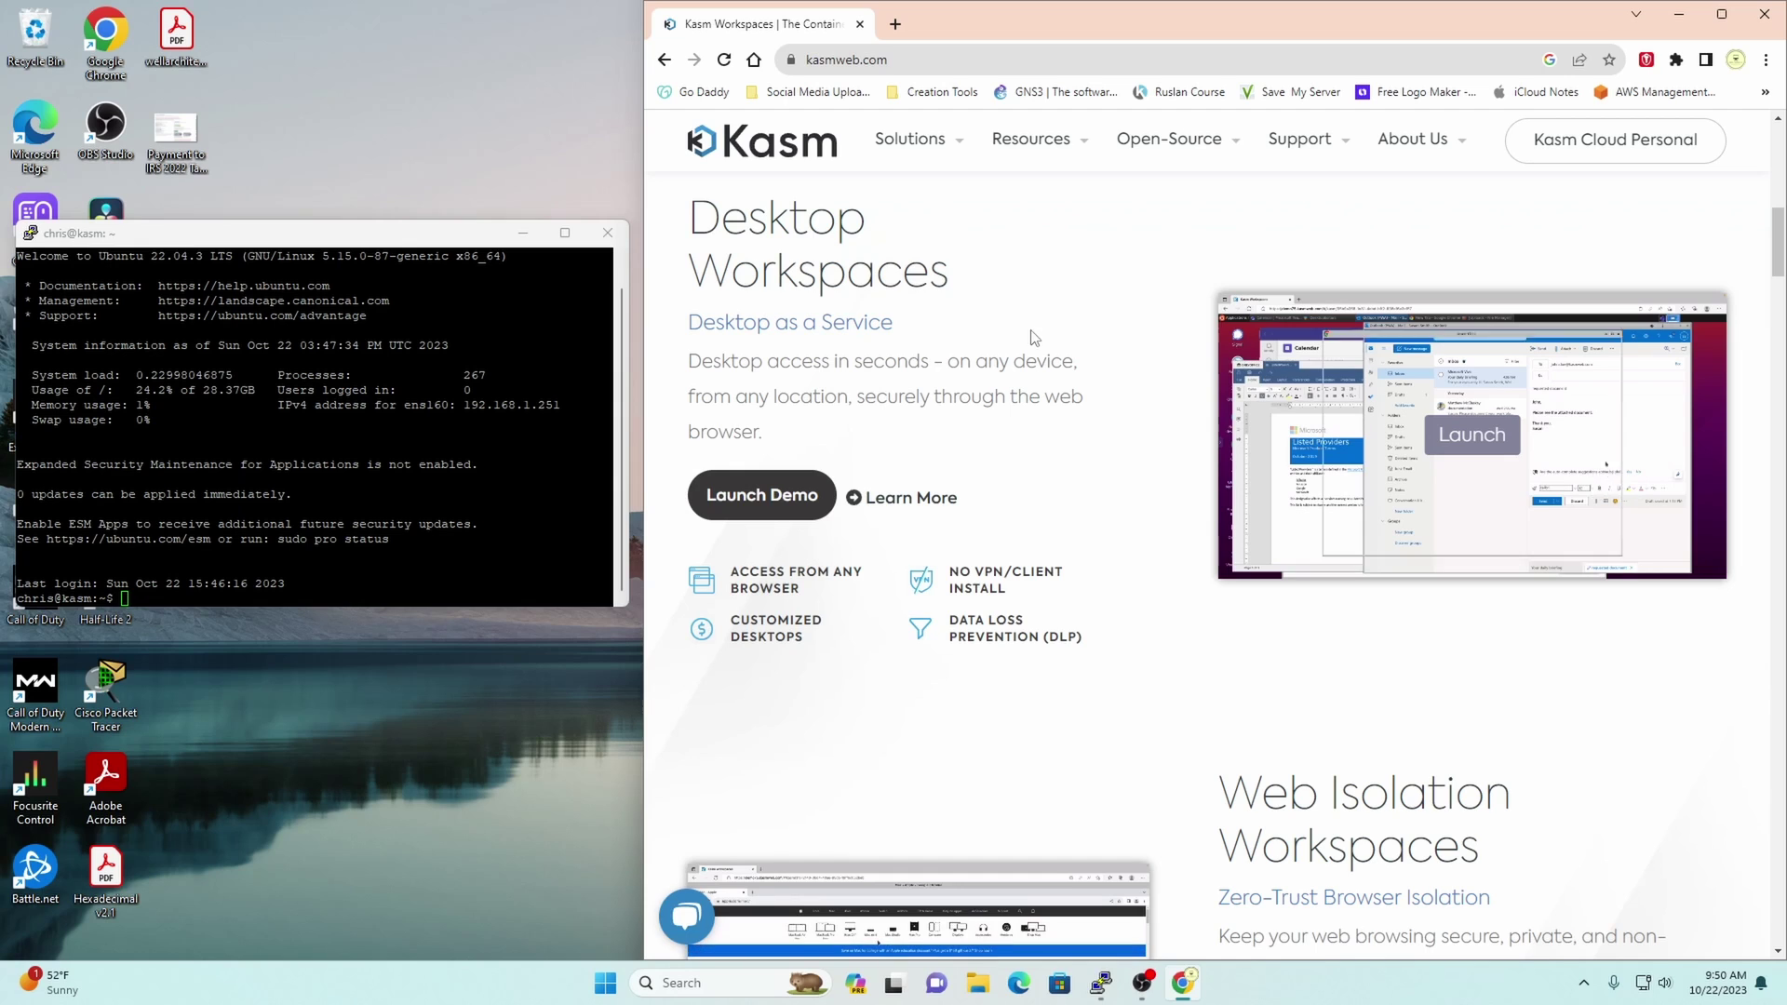
pyautogui.scroll(-5, 984, 470)
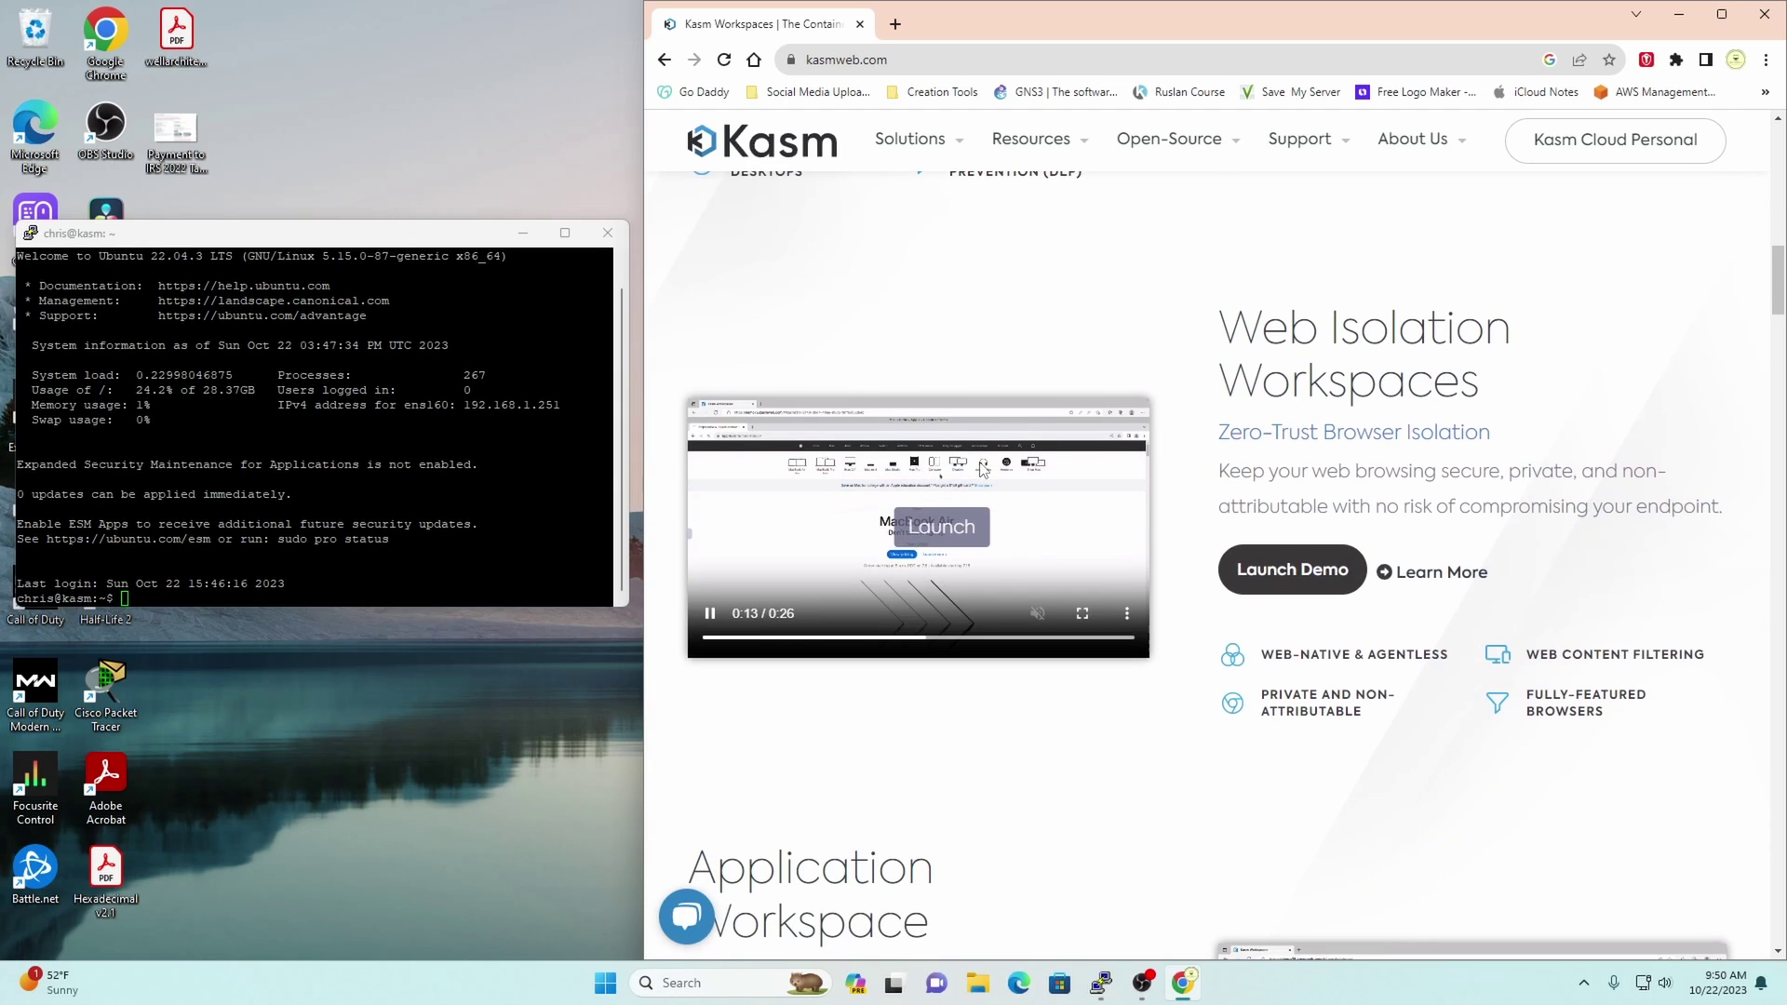
pyautogui.scroll(-8, 968, 340)
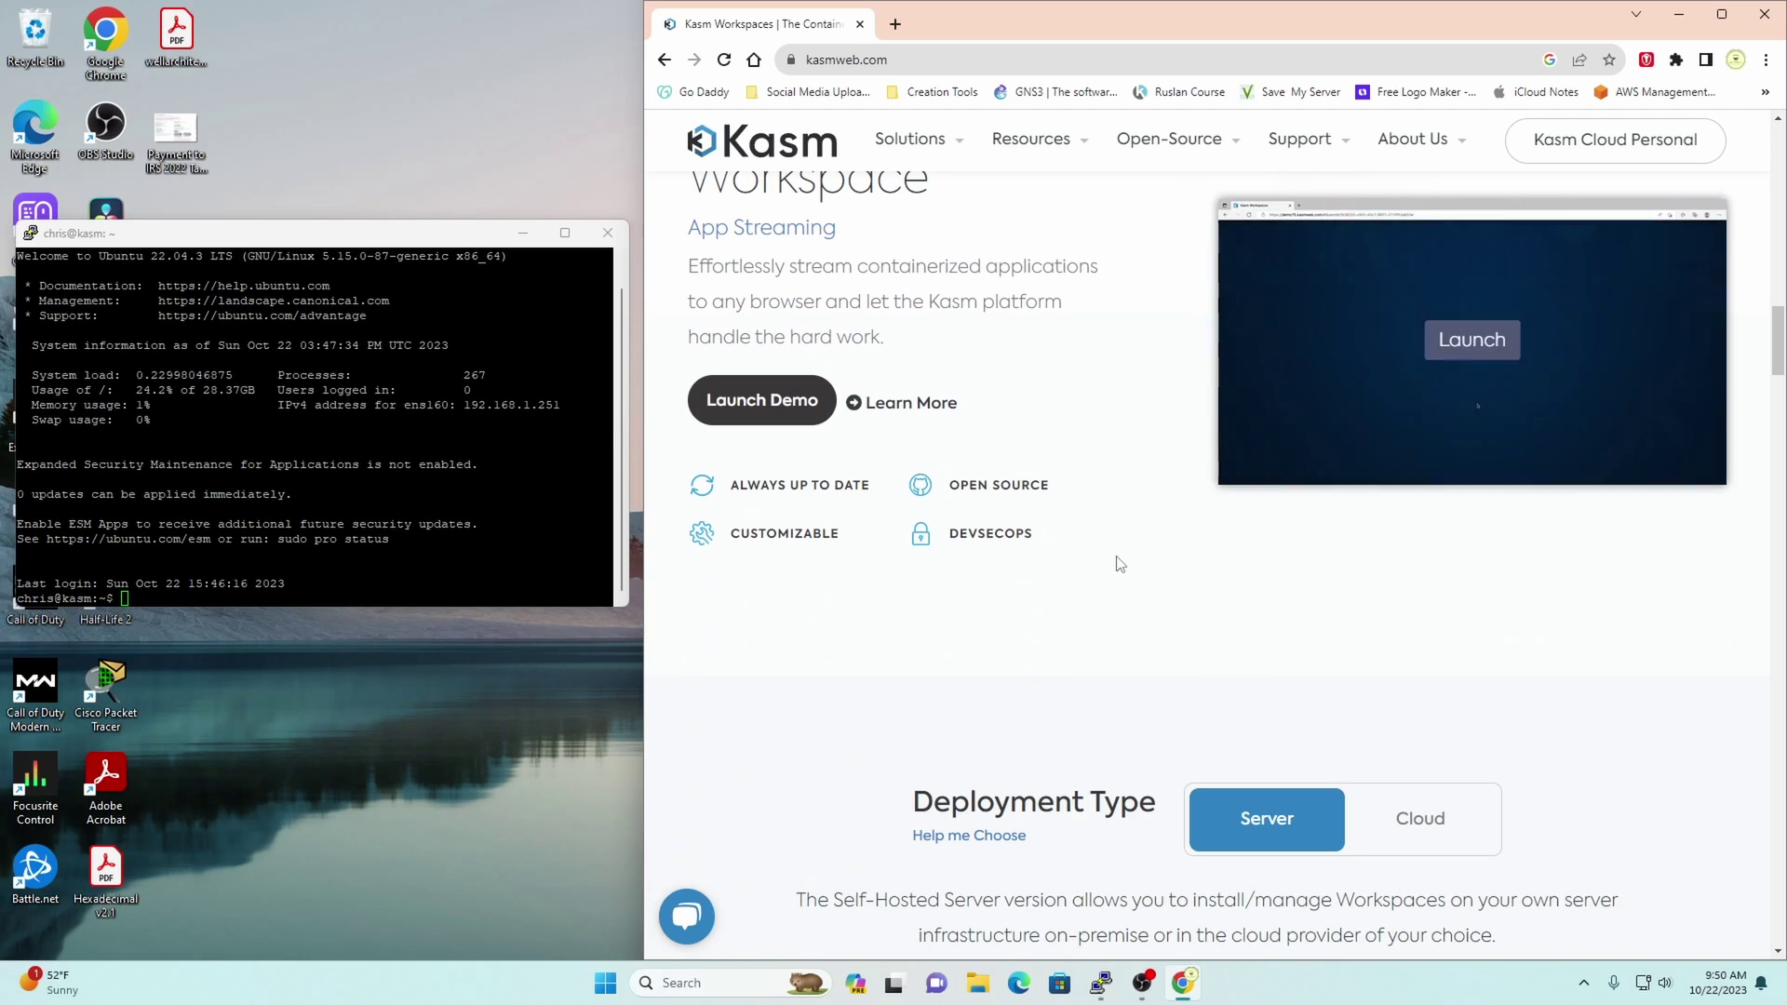
pyautogui.scroll(-8, 1097, 579)
pyautogui.scroll(-8, 906, 598)
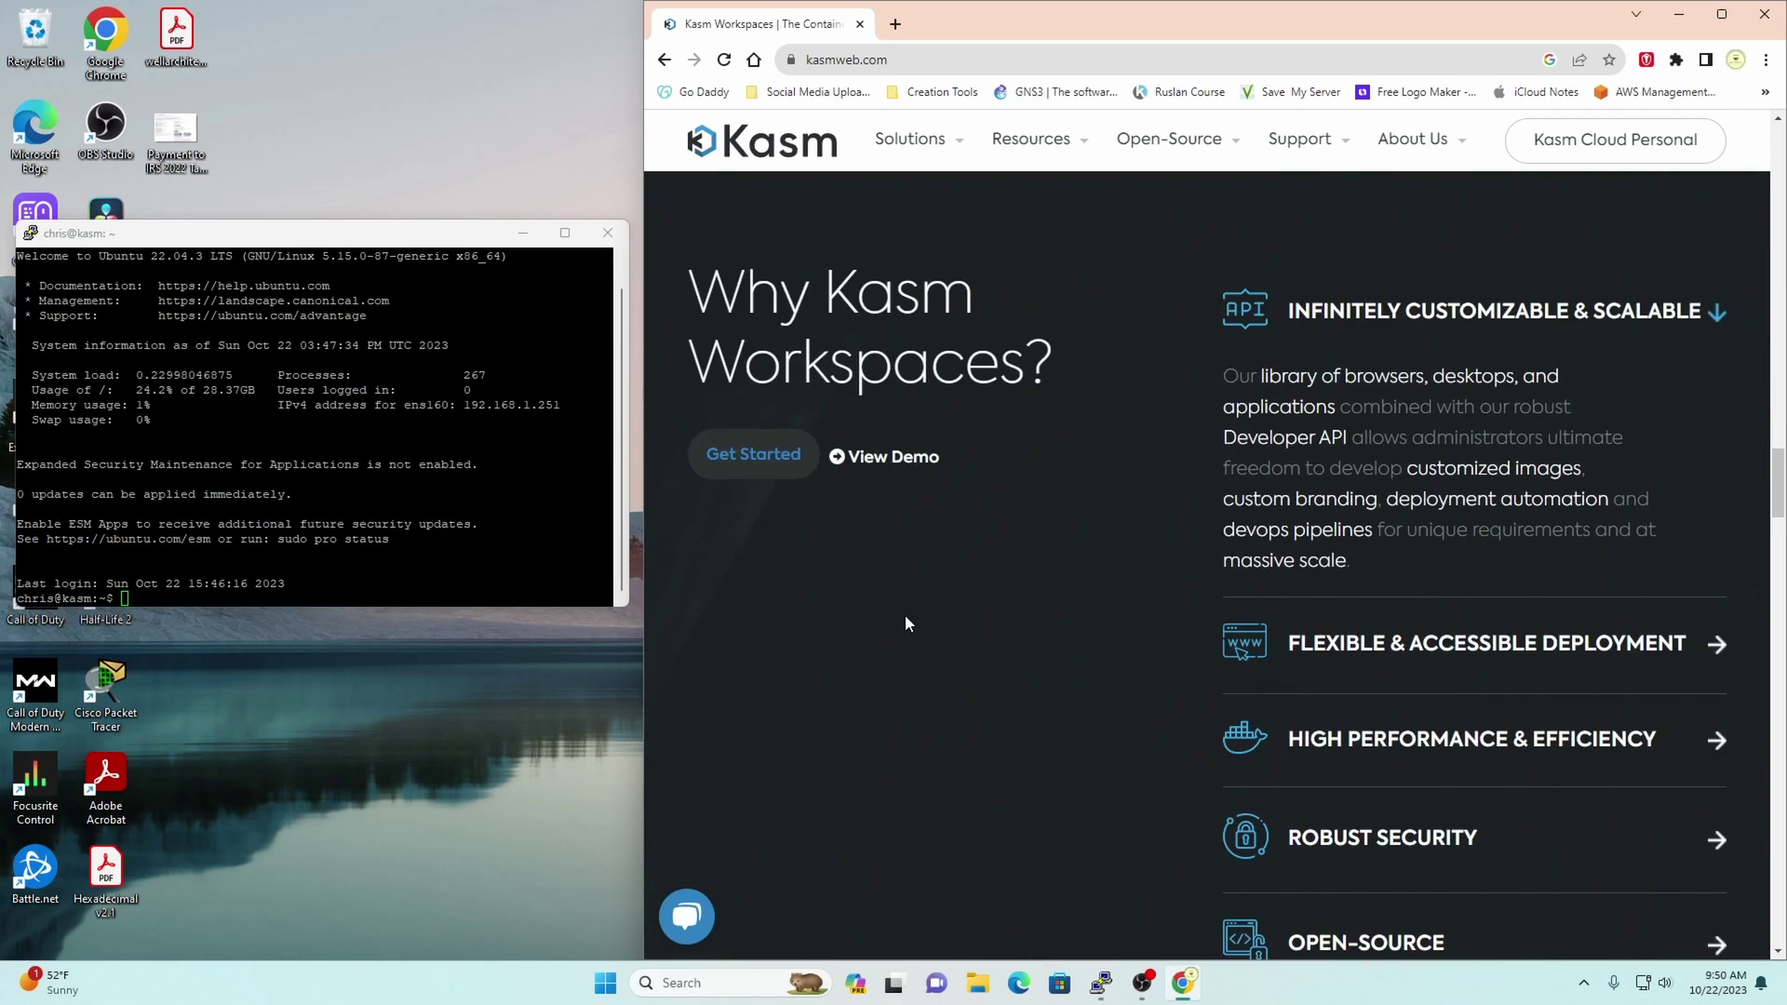
pyautogui.scroll(5, 942, 625)
pyautogui.click(846, 430)
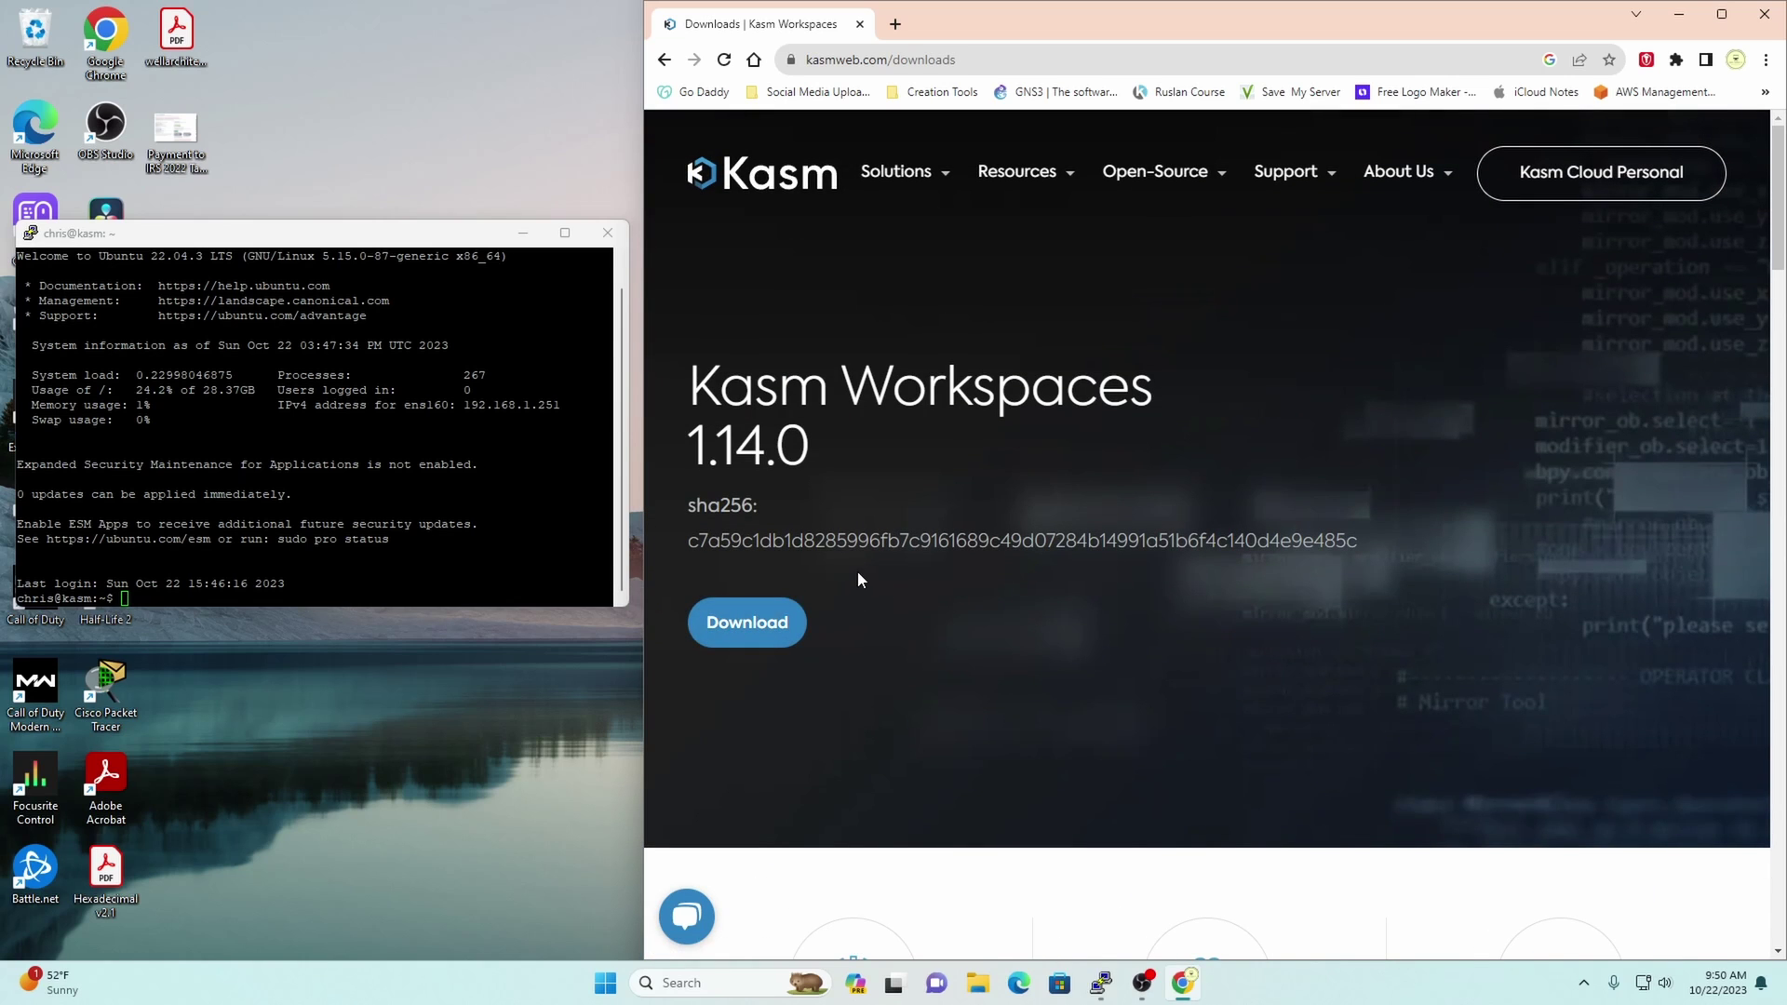
pyautogui.hotkey('alt', 'Left')
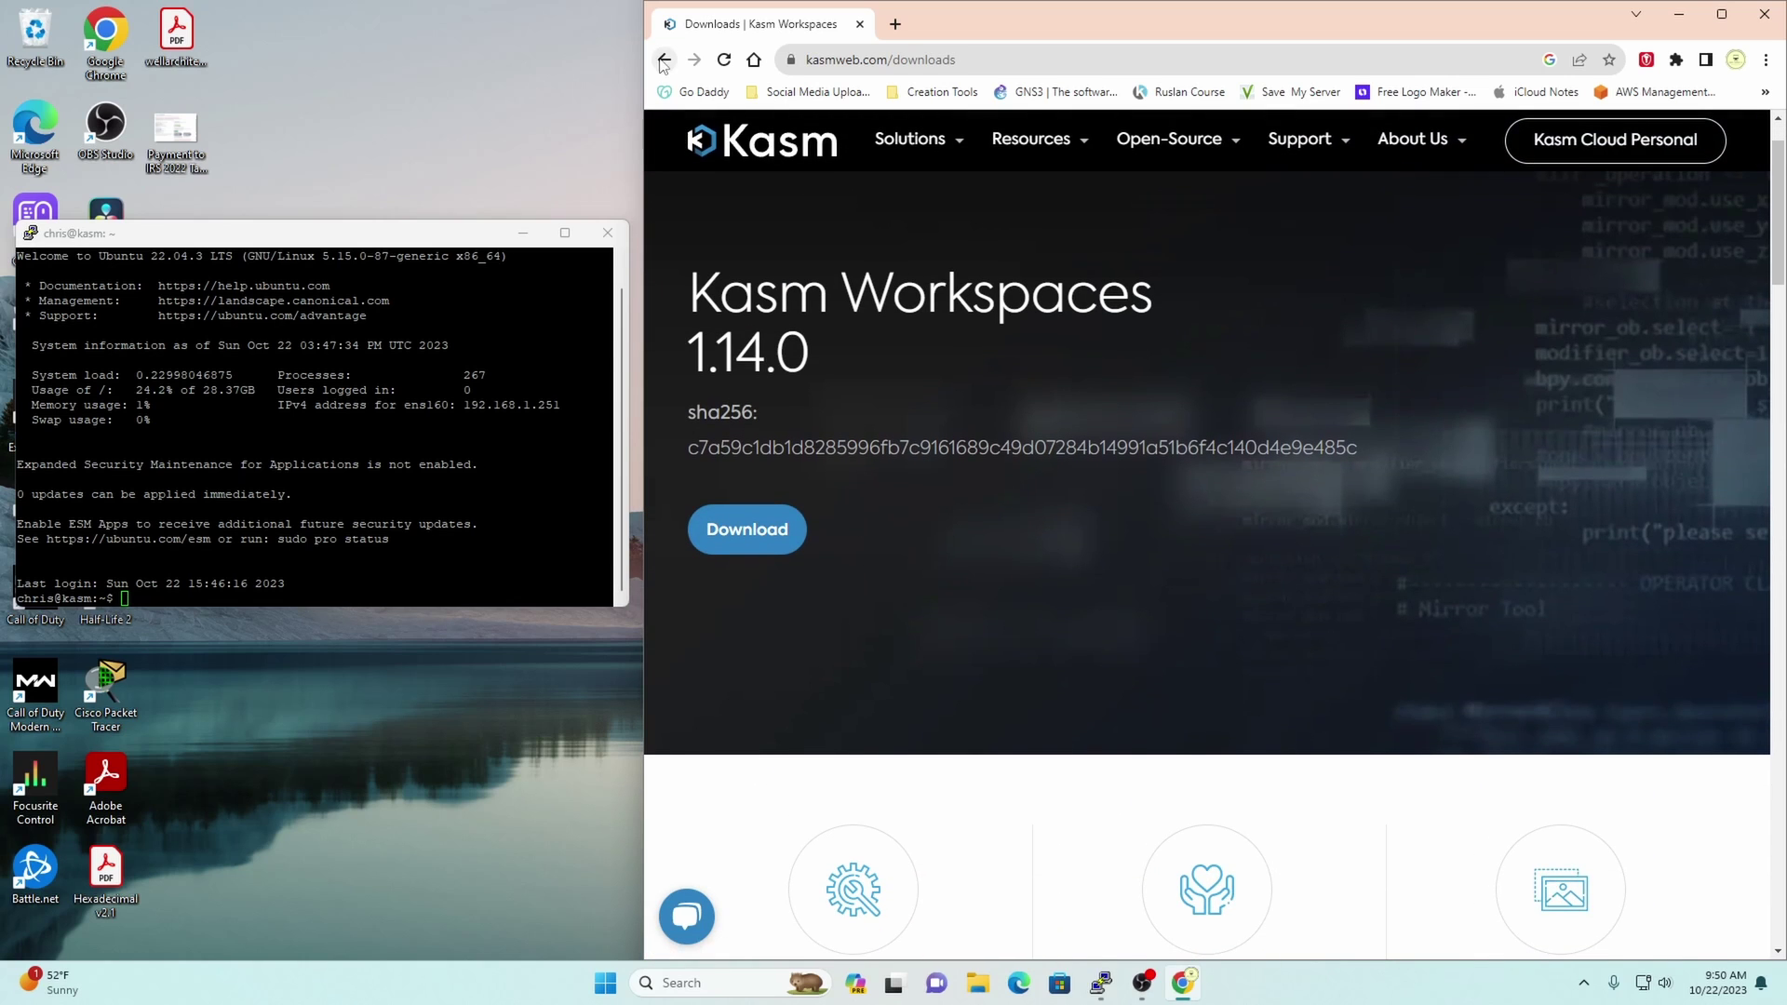
pyautogui.scroll(-8, 910, 710)
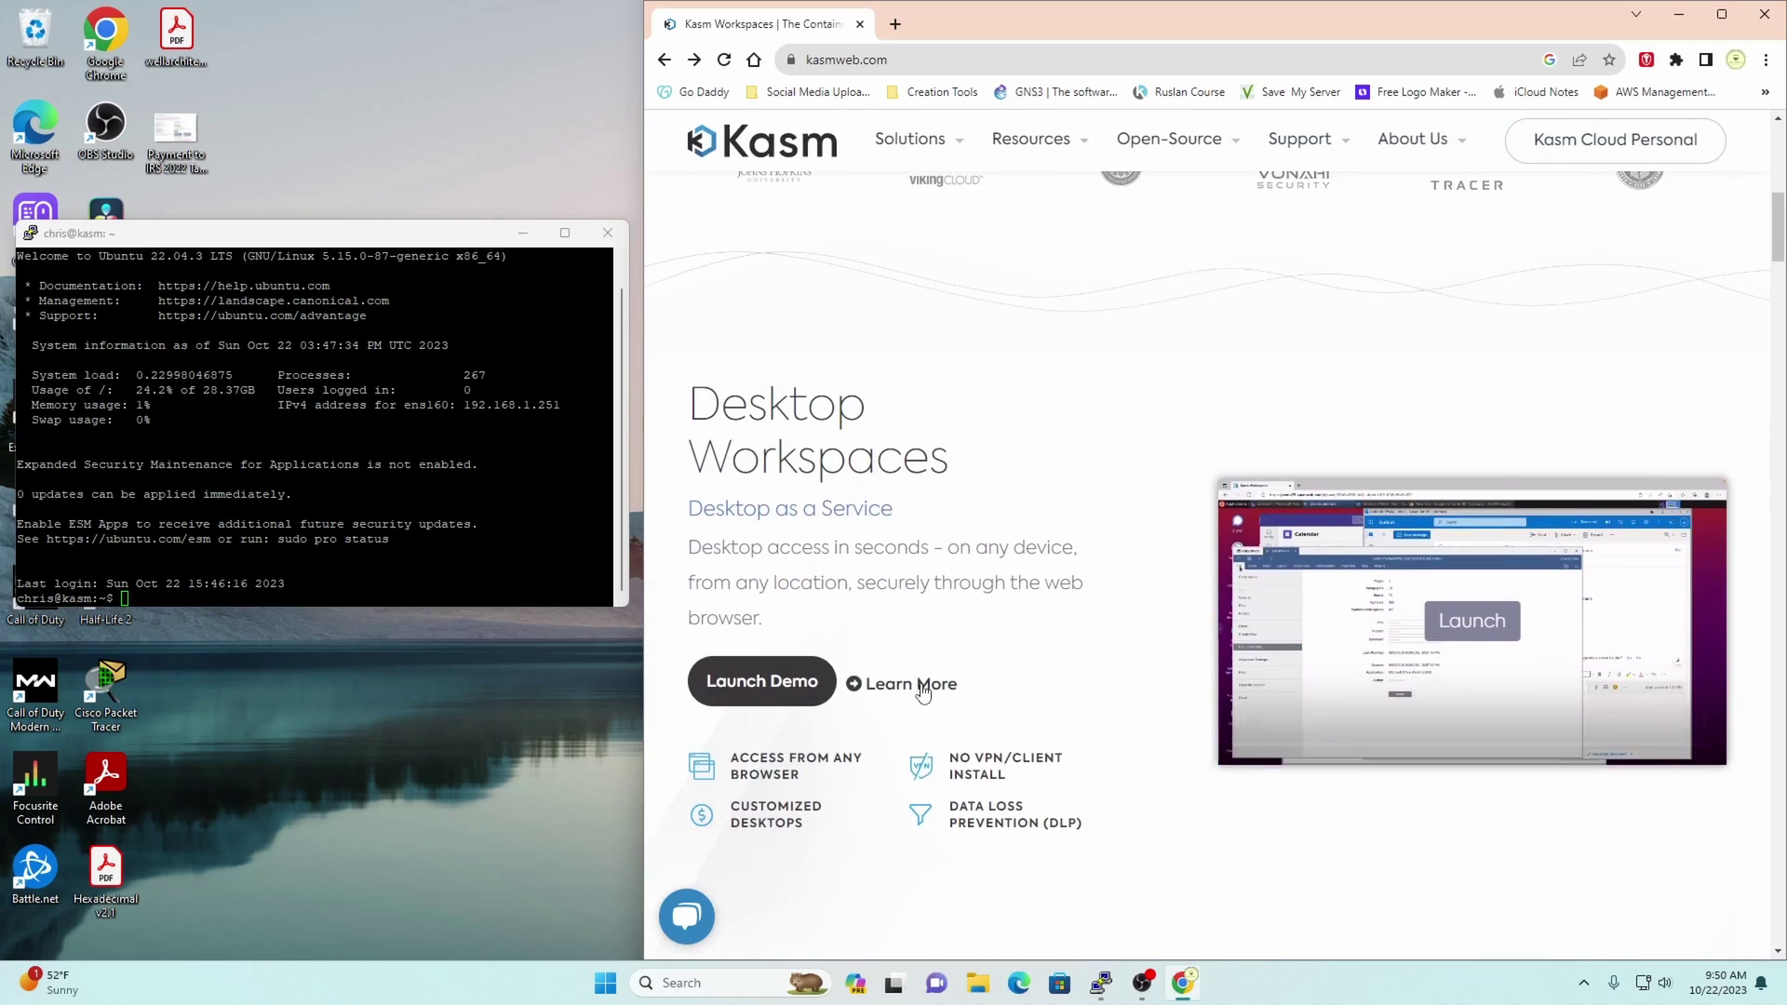
pyautogui.hotkey('alt', 'Right')
# Open the Single Server Install guide and scroll to its Installation Guide section
pyautogui.click(862, 321)
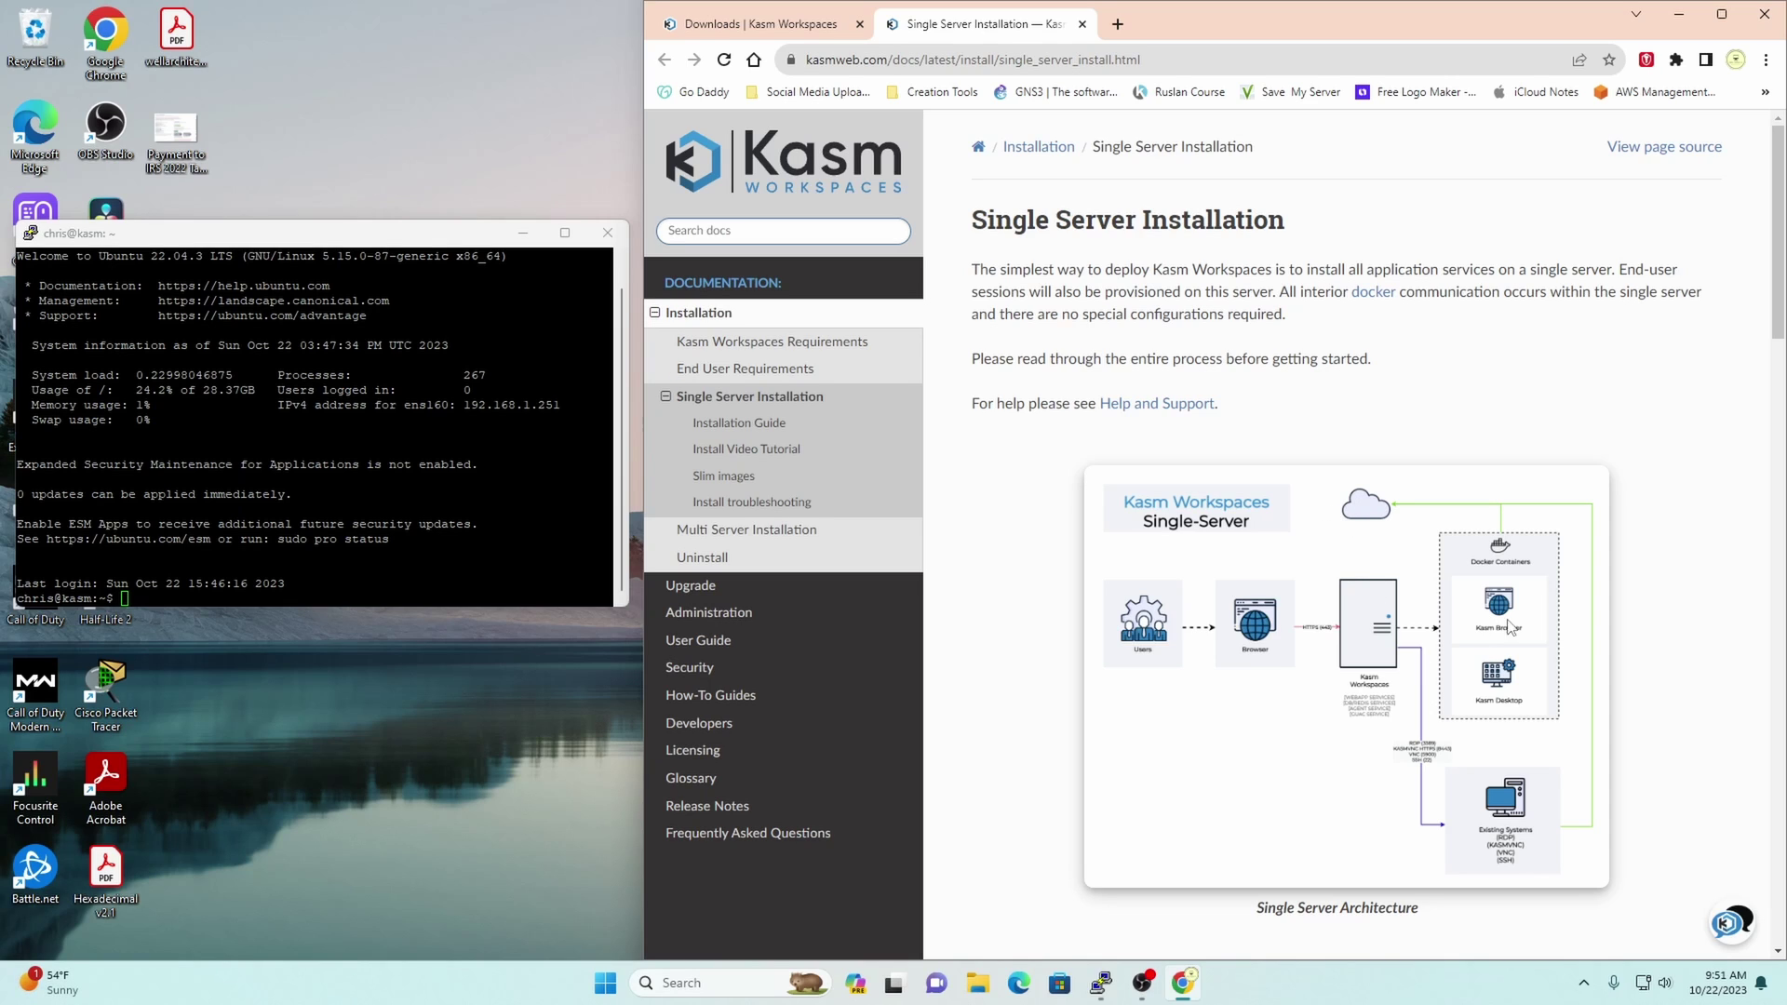
pyautogui.scroll(-6, 963, 472)
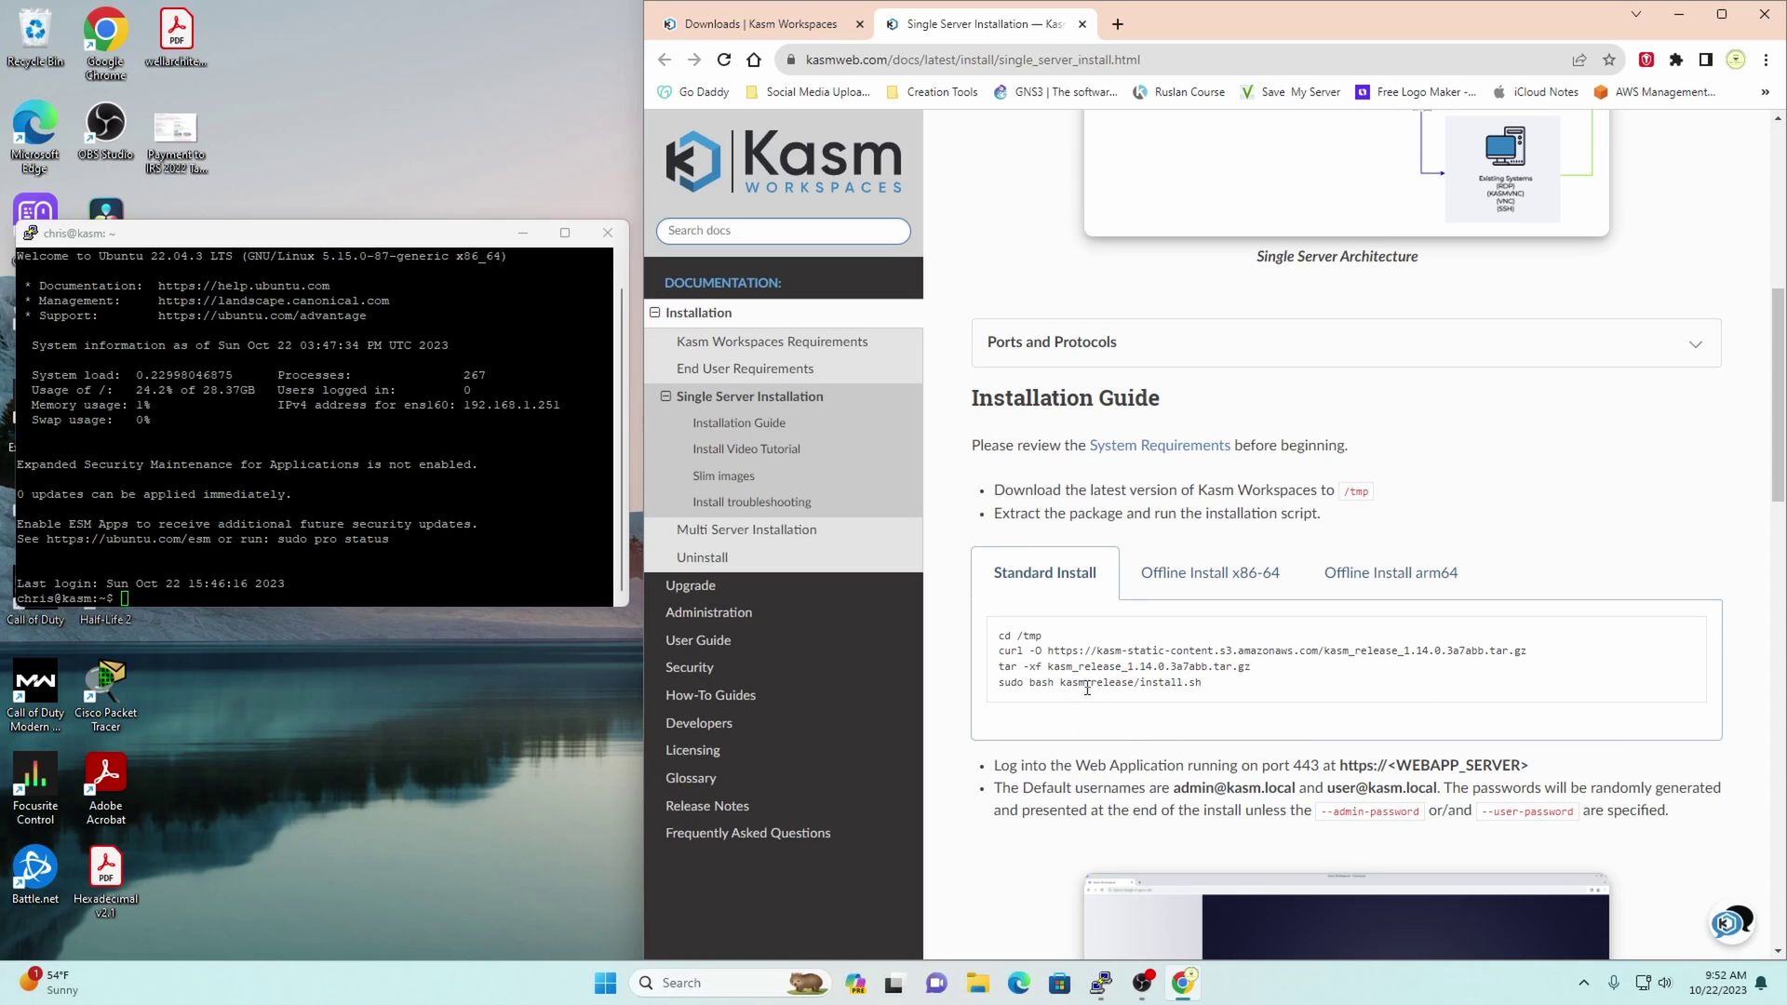
# Copy the cd /tmp command from the guide and run it in PuTTY
pyautogui.moveTo(1038, 635); pyautogui.dragTo(998, 638)
pyautogui.rightClick(1024, 639)
pyautogui.click(1042, 650)
pyautogui.rightClick(184, 605)
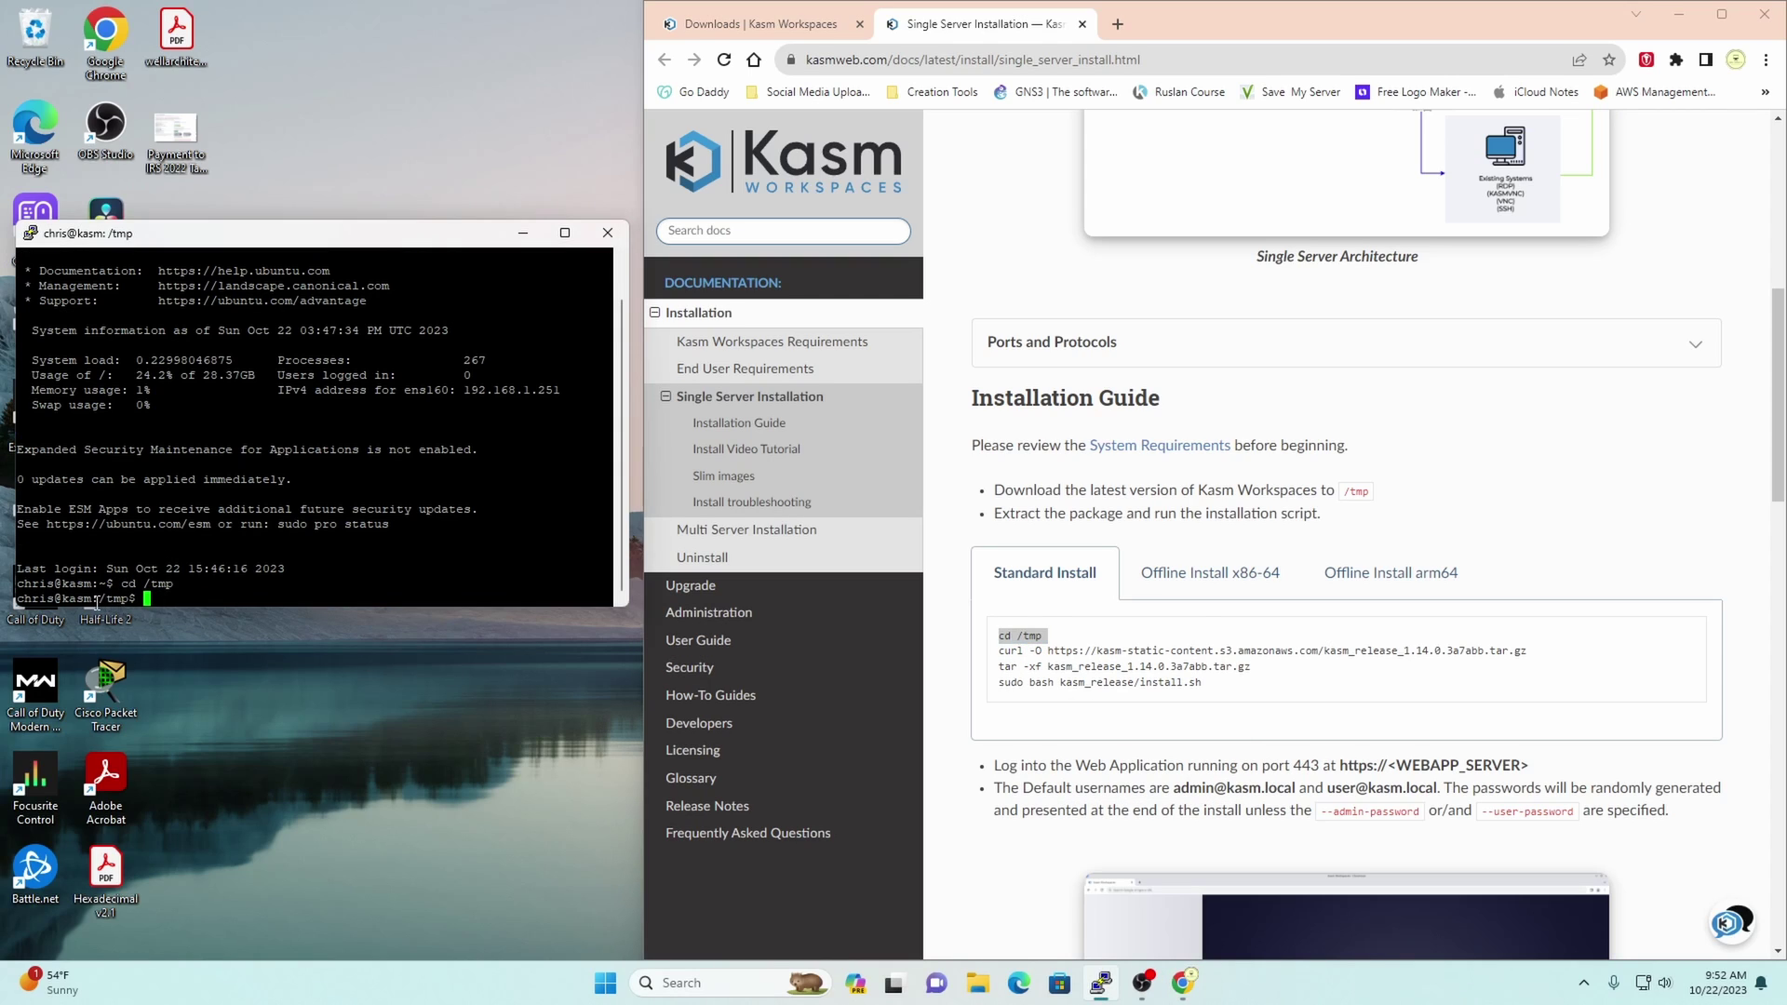
pyautogui.moveTo(93, 599); pyautogui.dragTo(127, 603)
pyautogui.click(201, 603)
# Copy the curl command for the kasm_release_1.14.0.3a7abb package and run it in PuTTY
pyautogui.moveTo(1529, 654); pyautogui.dragTo(996, 656)
pyautogui.rightClick(1272, 656)
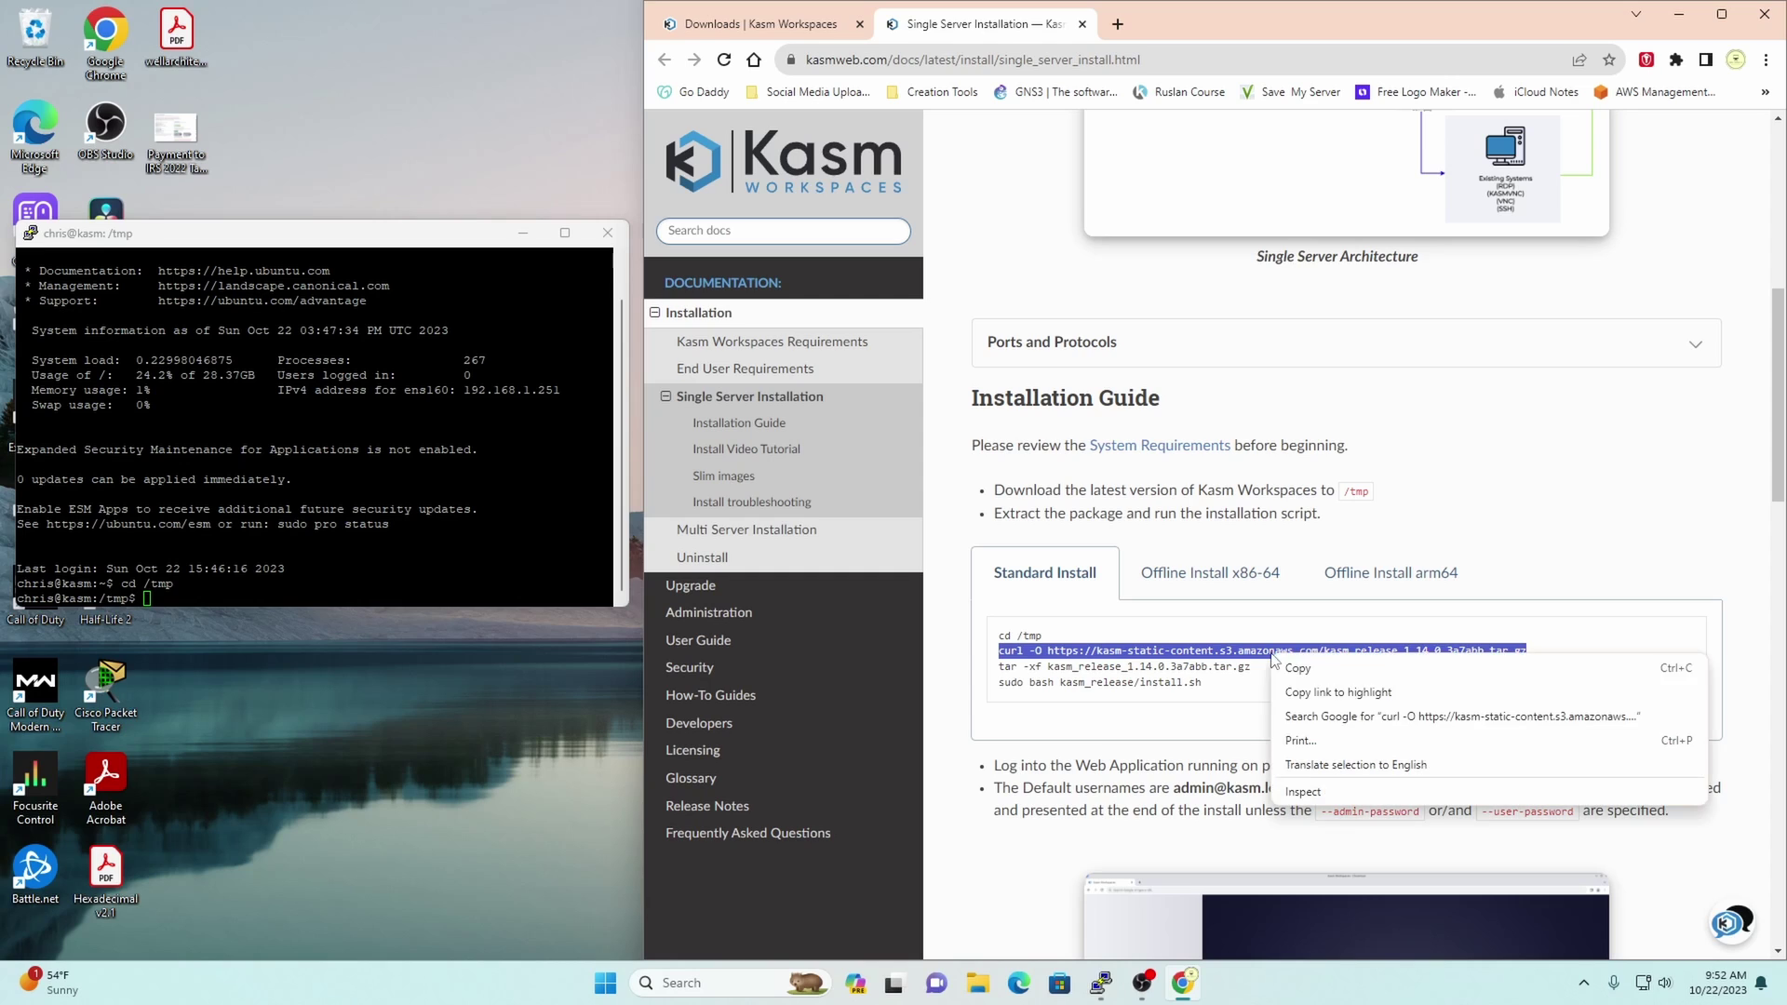
pyautogui.click(1301, 671)
pyautogui.click(151, 600)
pyautogui.rightClick(151, 600)
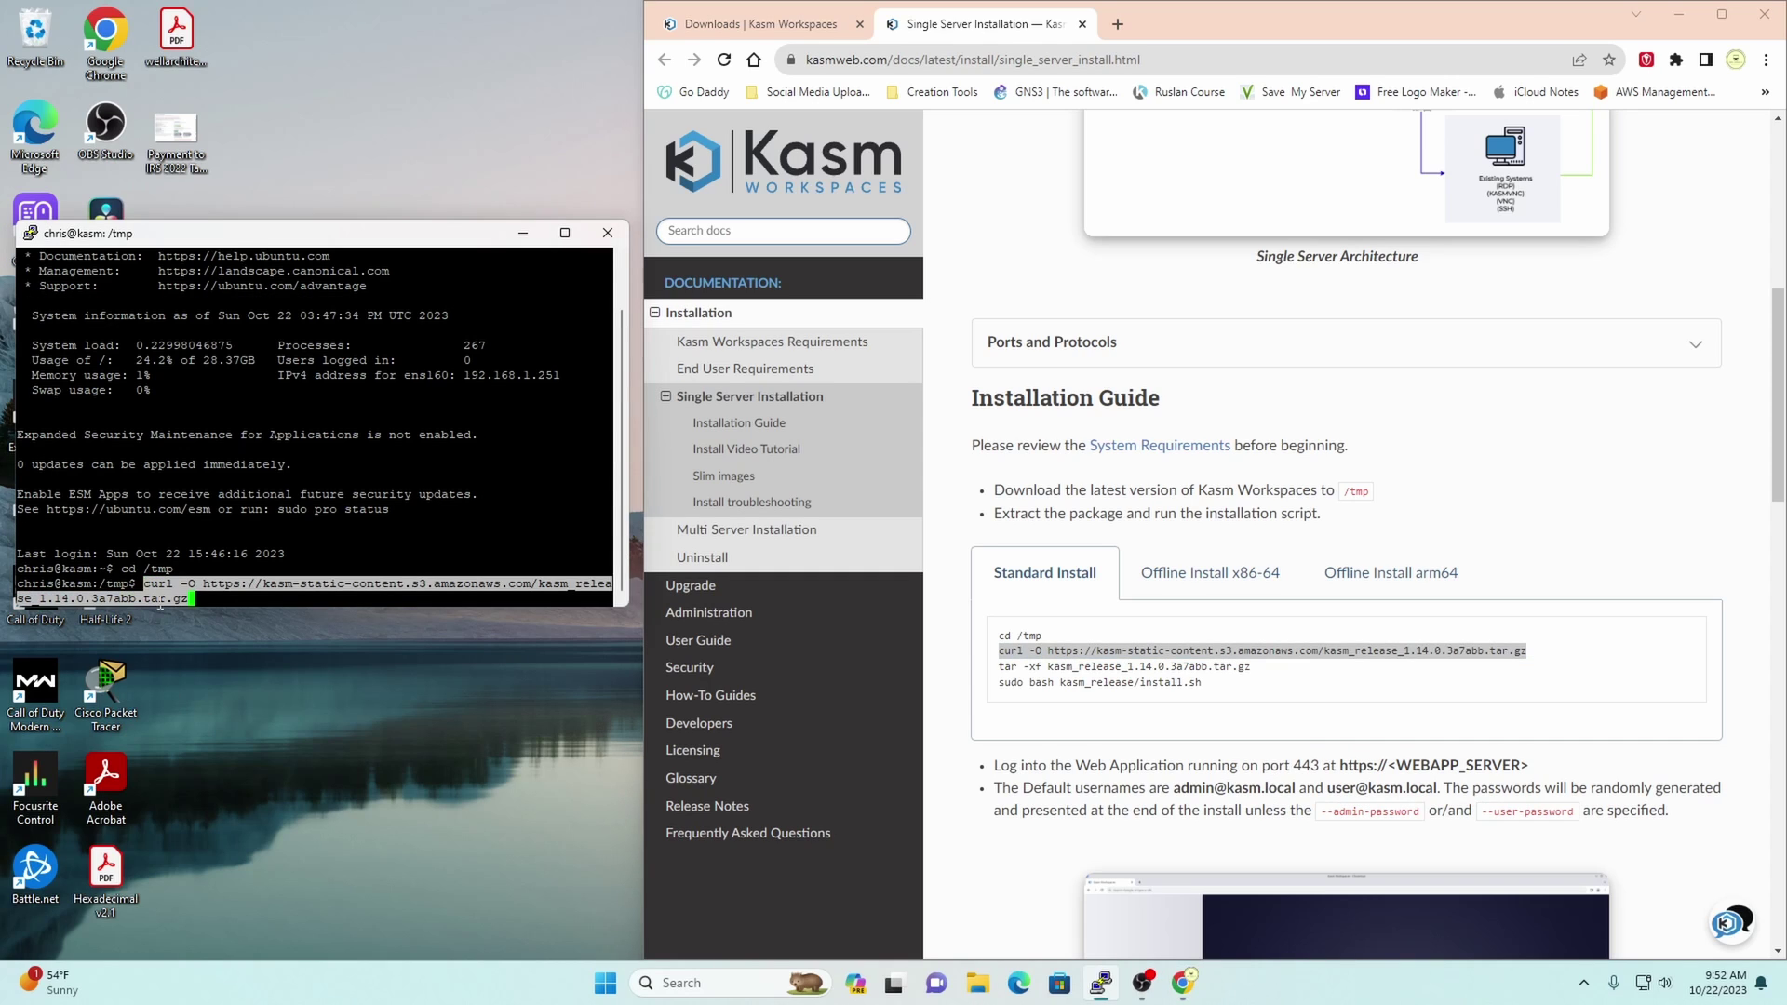
pyautogui.press('Return')
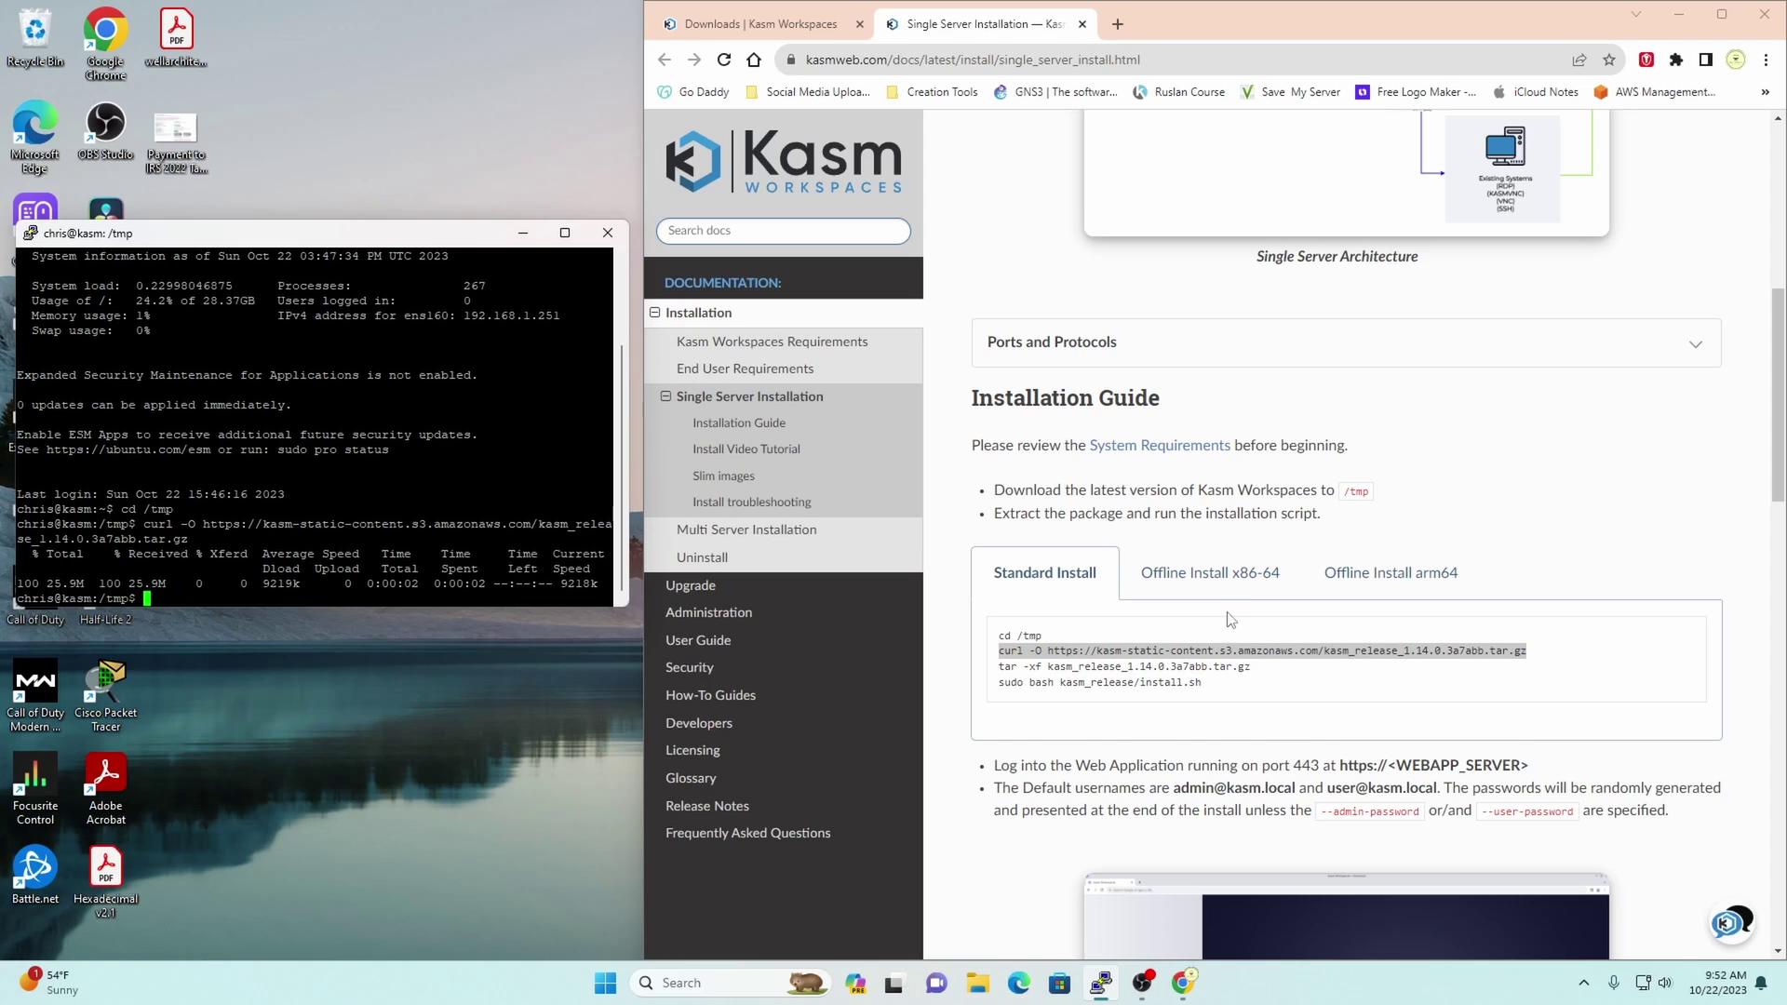
# Paste and run the tar extraction and sudo bash kasm_release/install.sh commands in PuTTY
pyautogui.moveTo(1253, 666); pyautogui.dragTo(1012, 680)
pyautogui.rightClick(1015, 672)
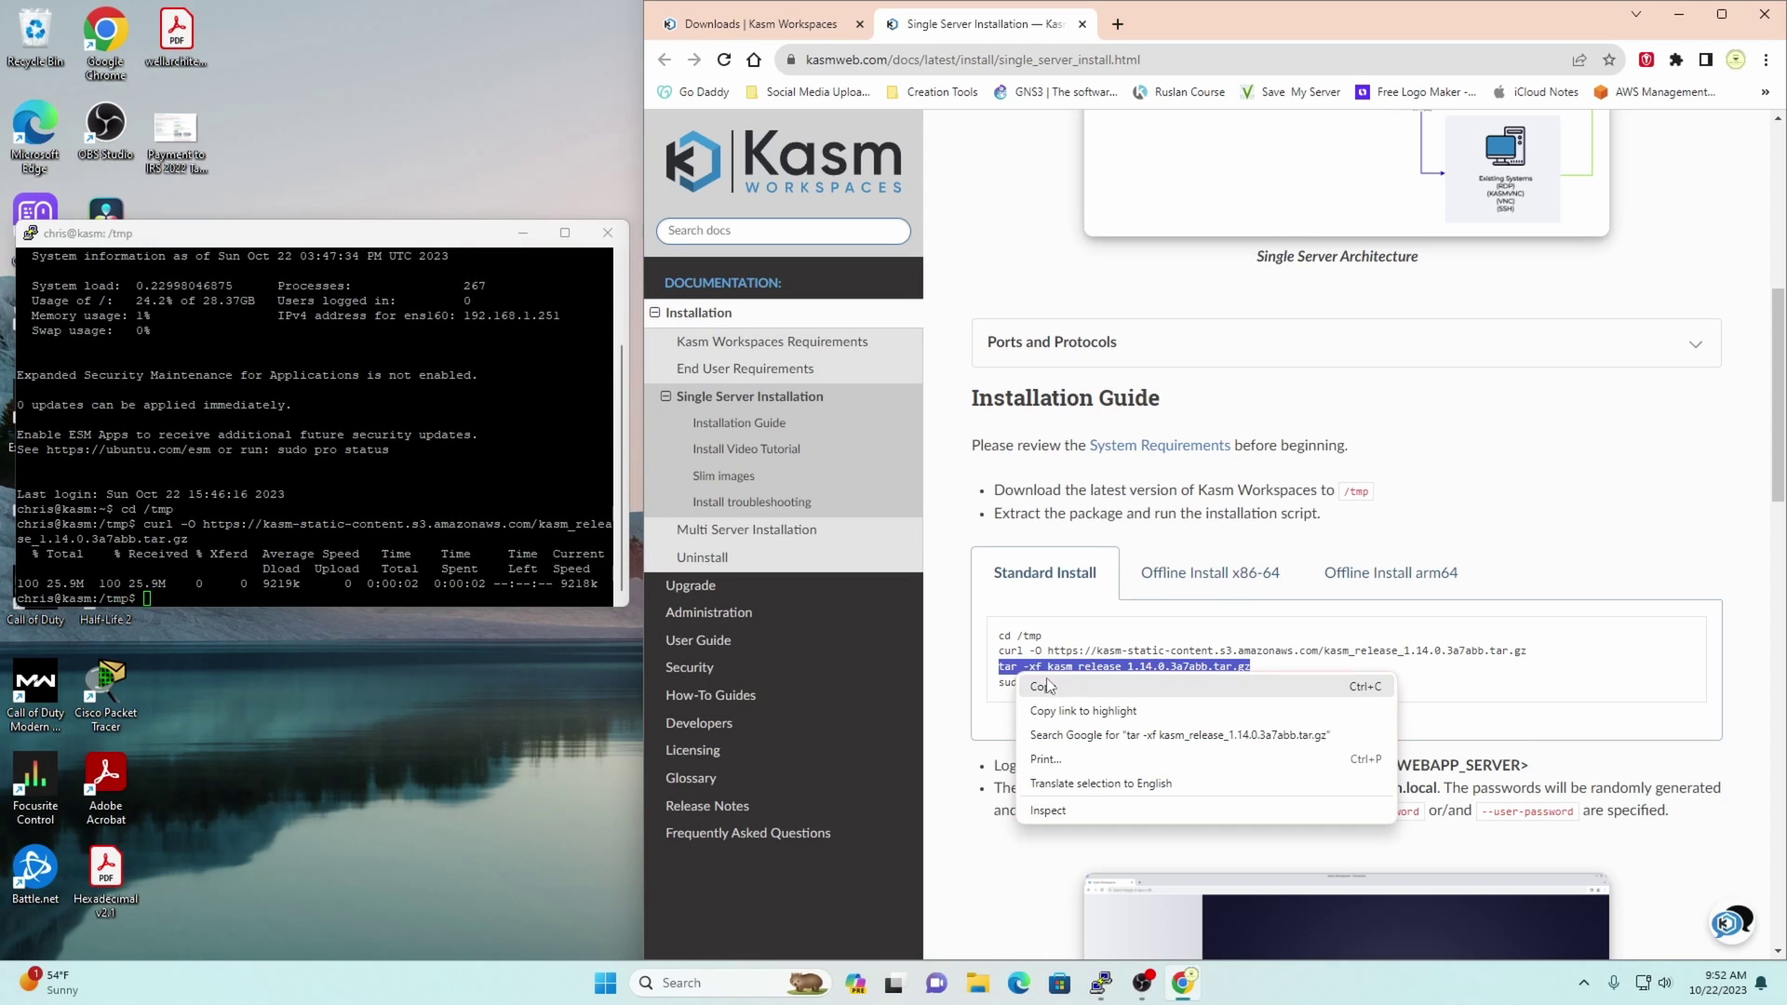
pyautogui.click(1050, 686)
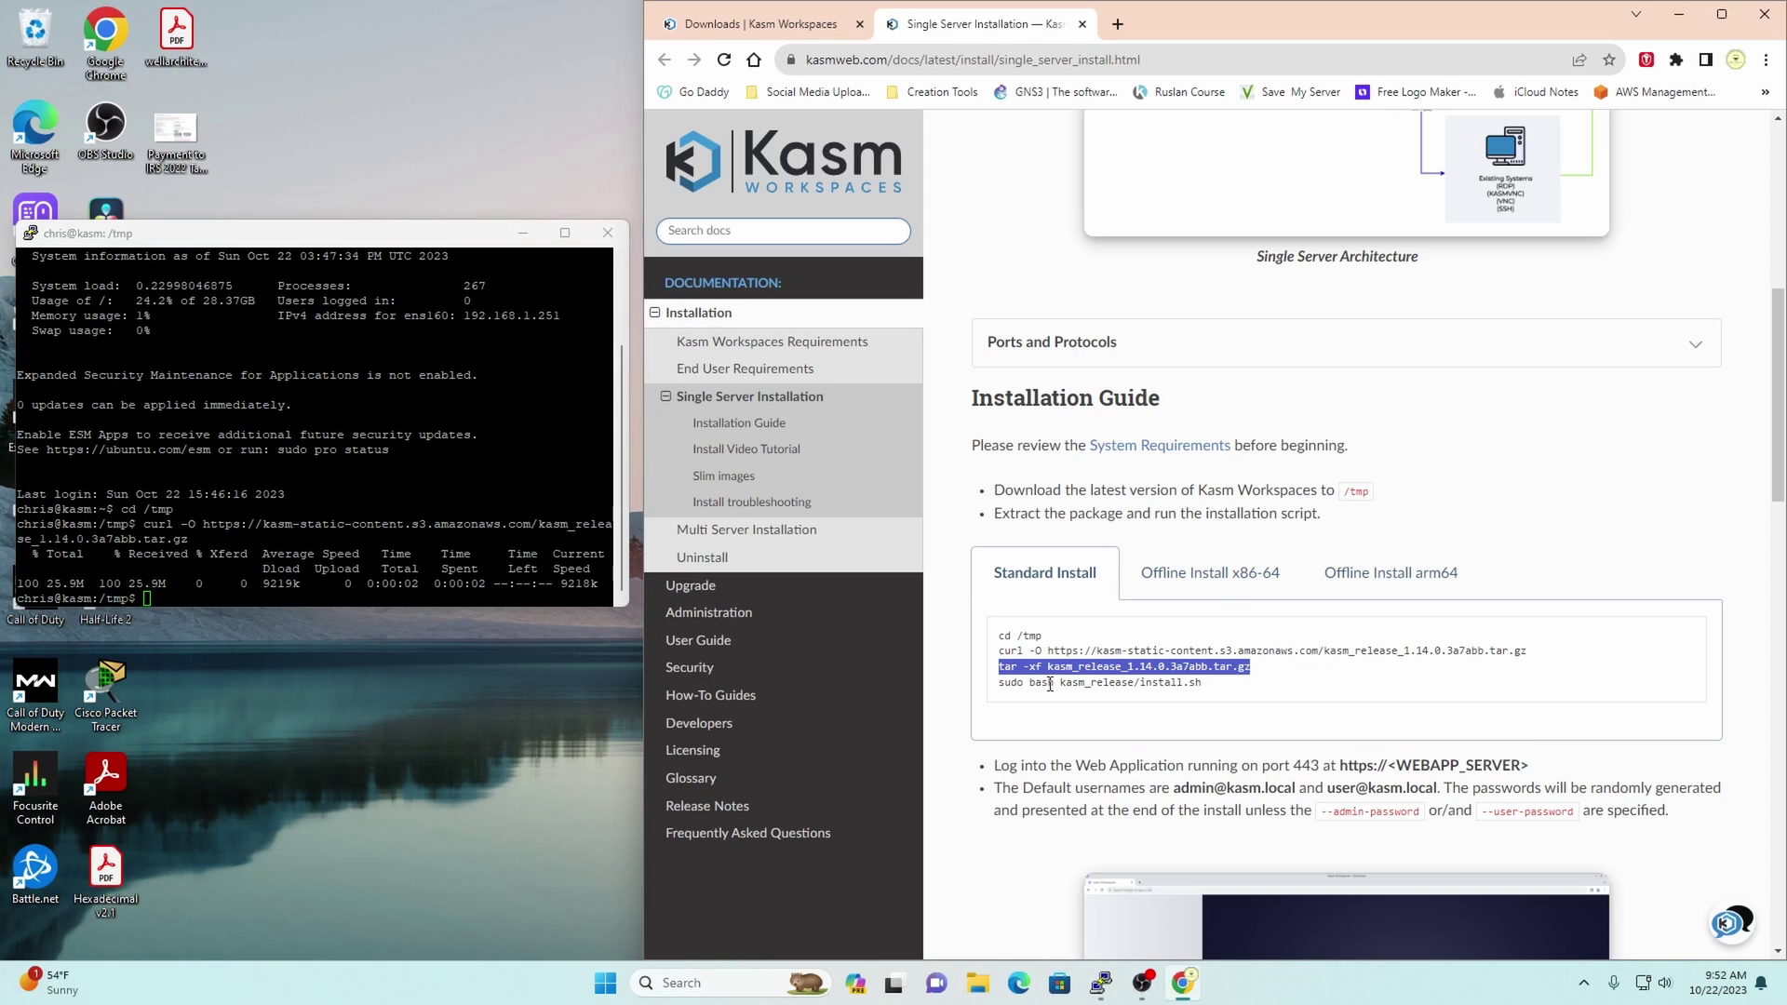
pyautogui.rightClick(270, 603)
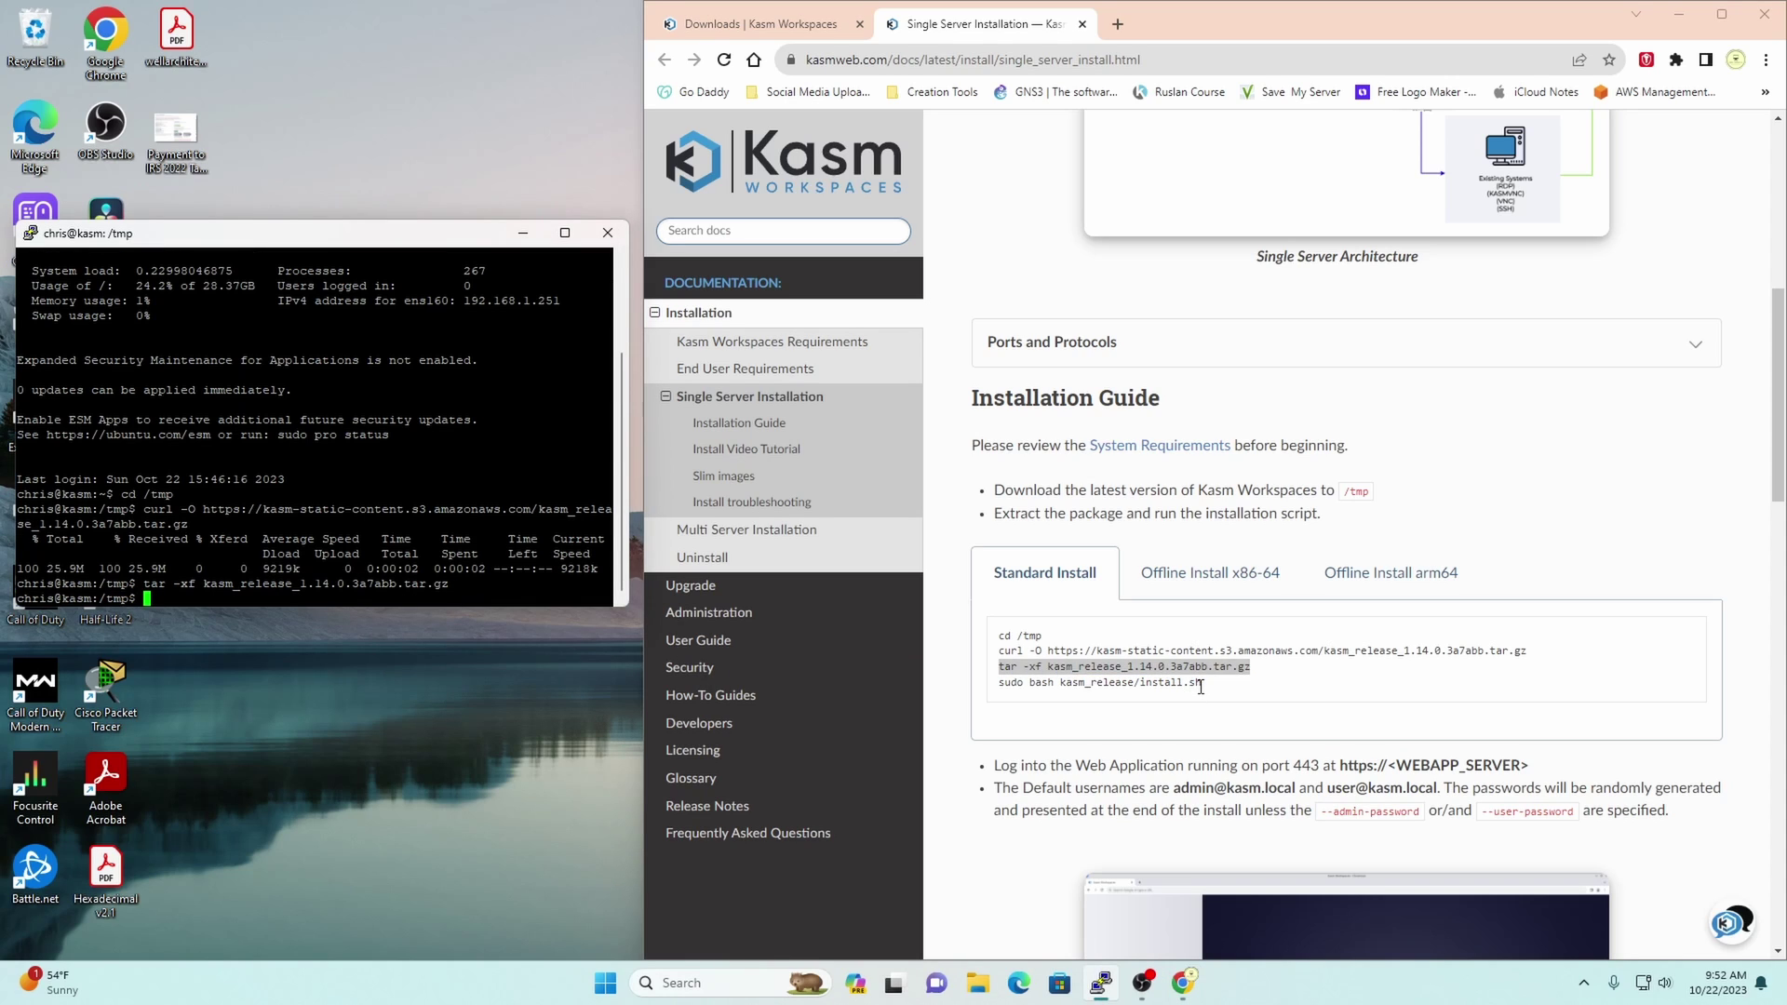
pyautogui.moveTo(1200, 687); pyautogui.dragTo(996, 689)
pyautogui.rightClick(1036, 694)
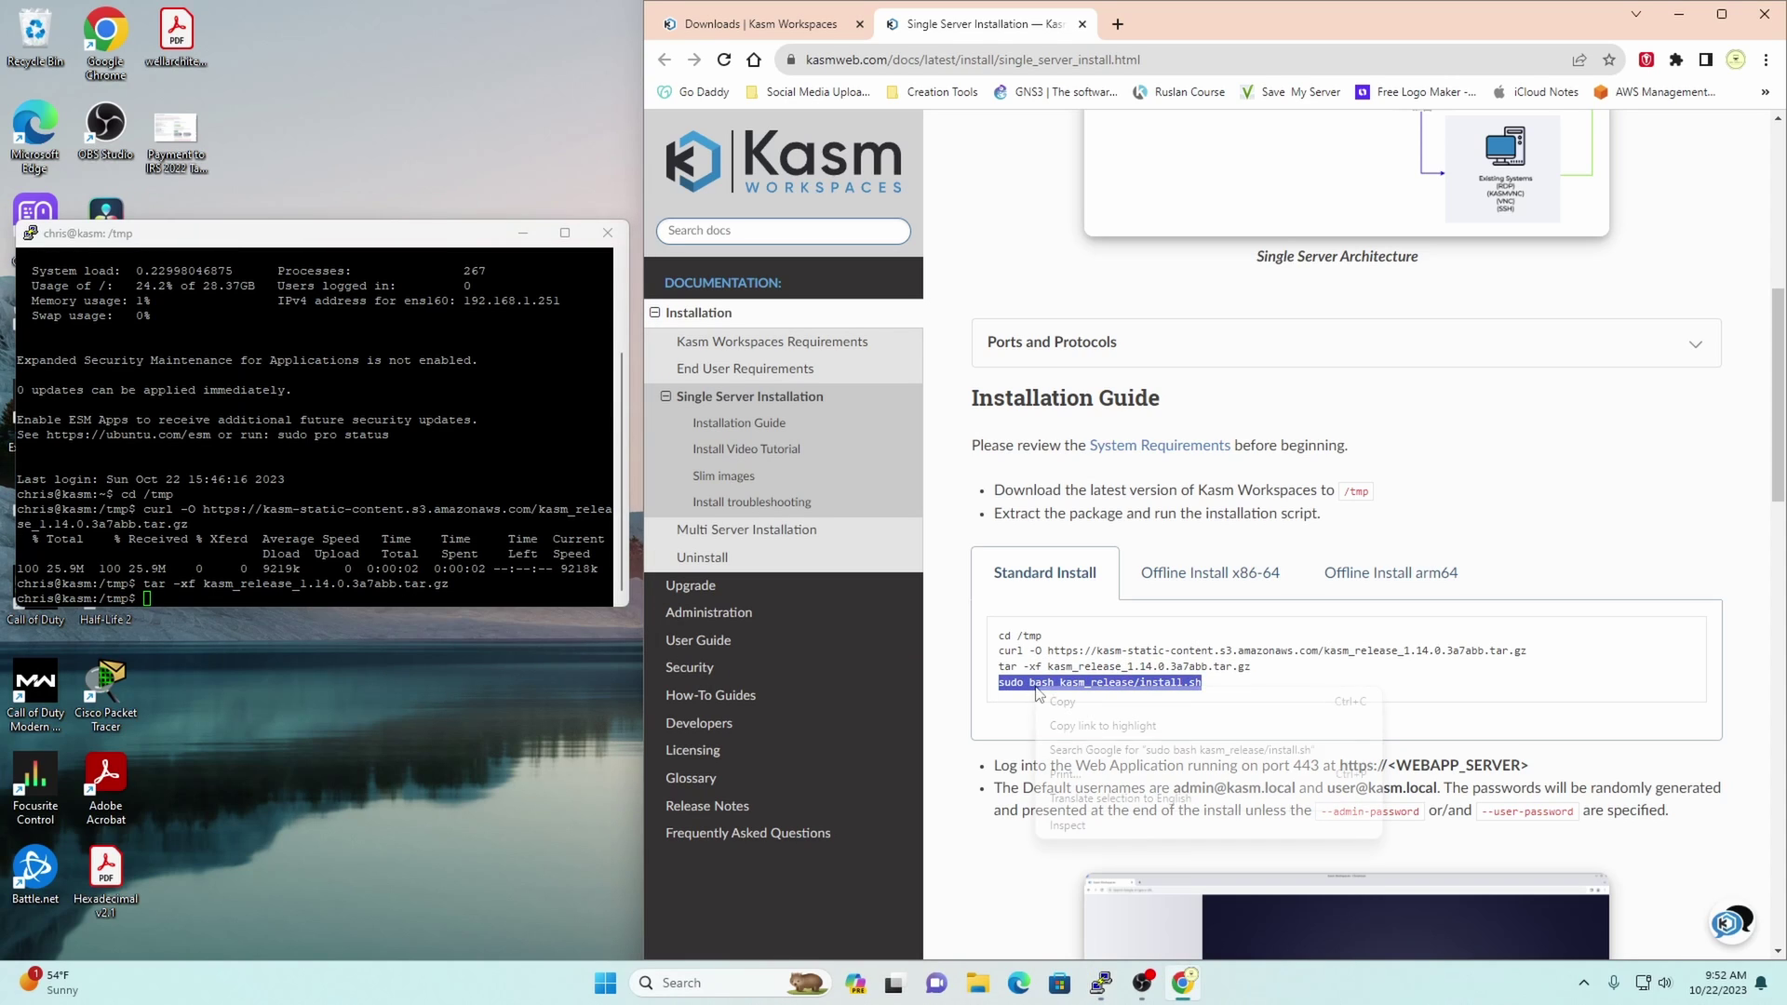
pyautogui.click(1059, 700)
pyautogui.rightClick(264, 601)
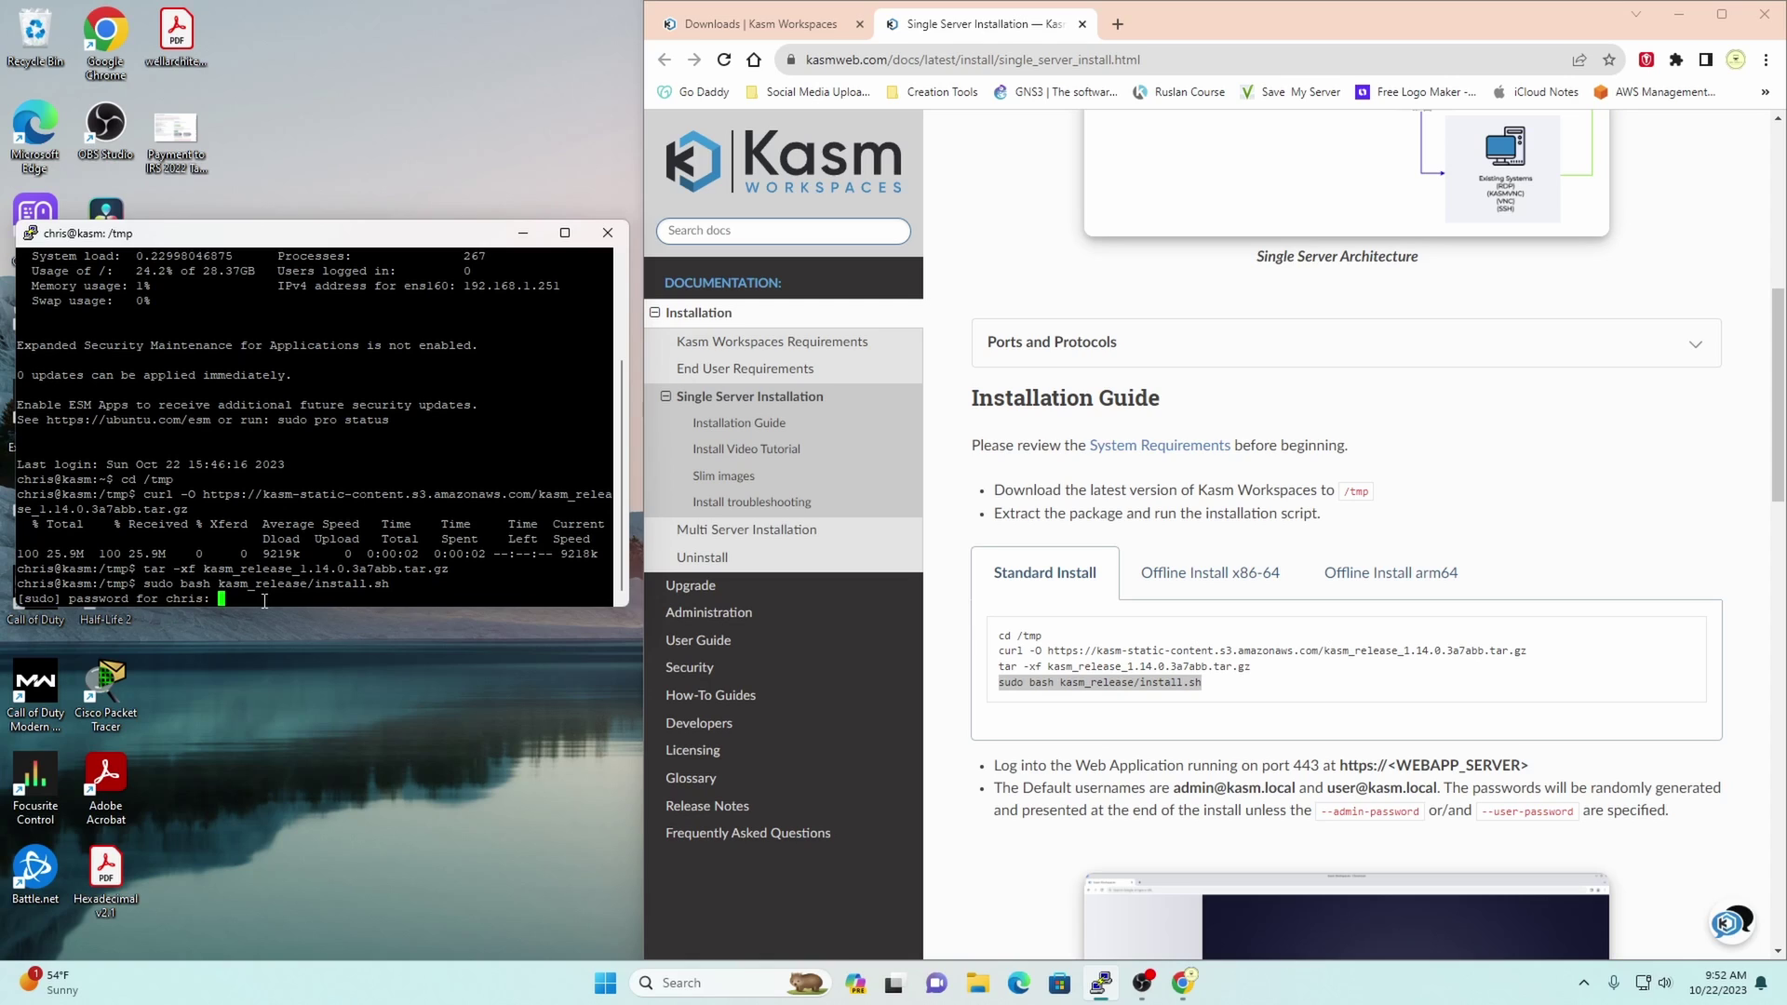
# Submit the sudo password, accept the licence agreement with Y, and wait for the credentials
pyautogui.press('Return')
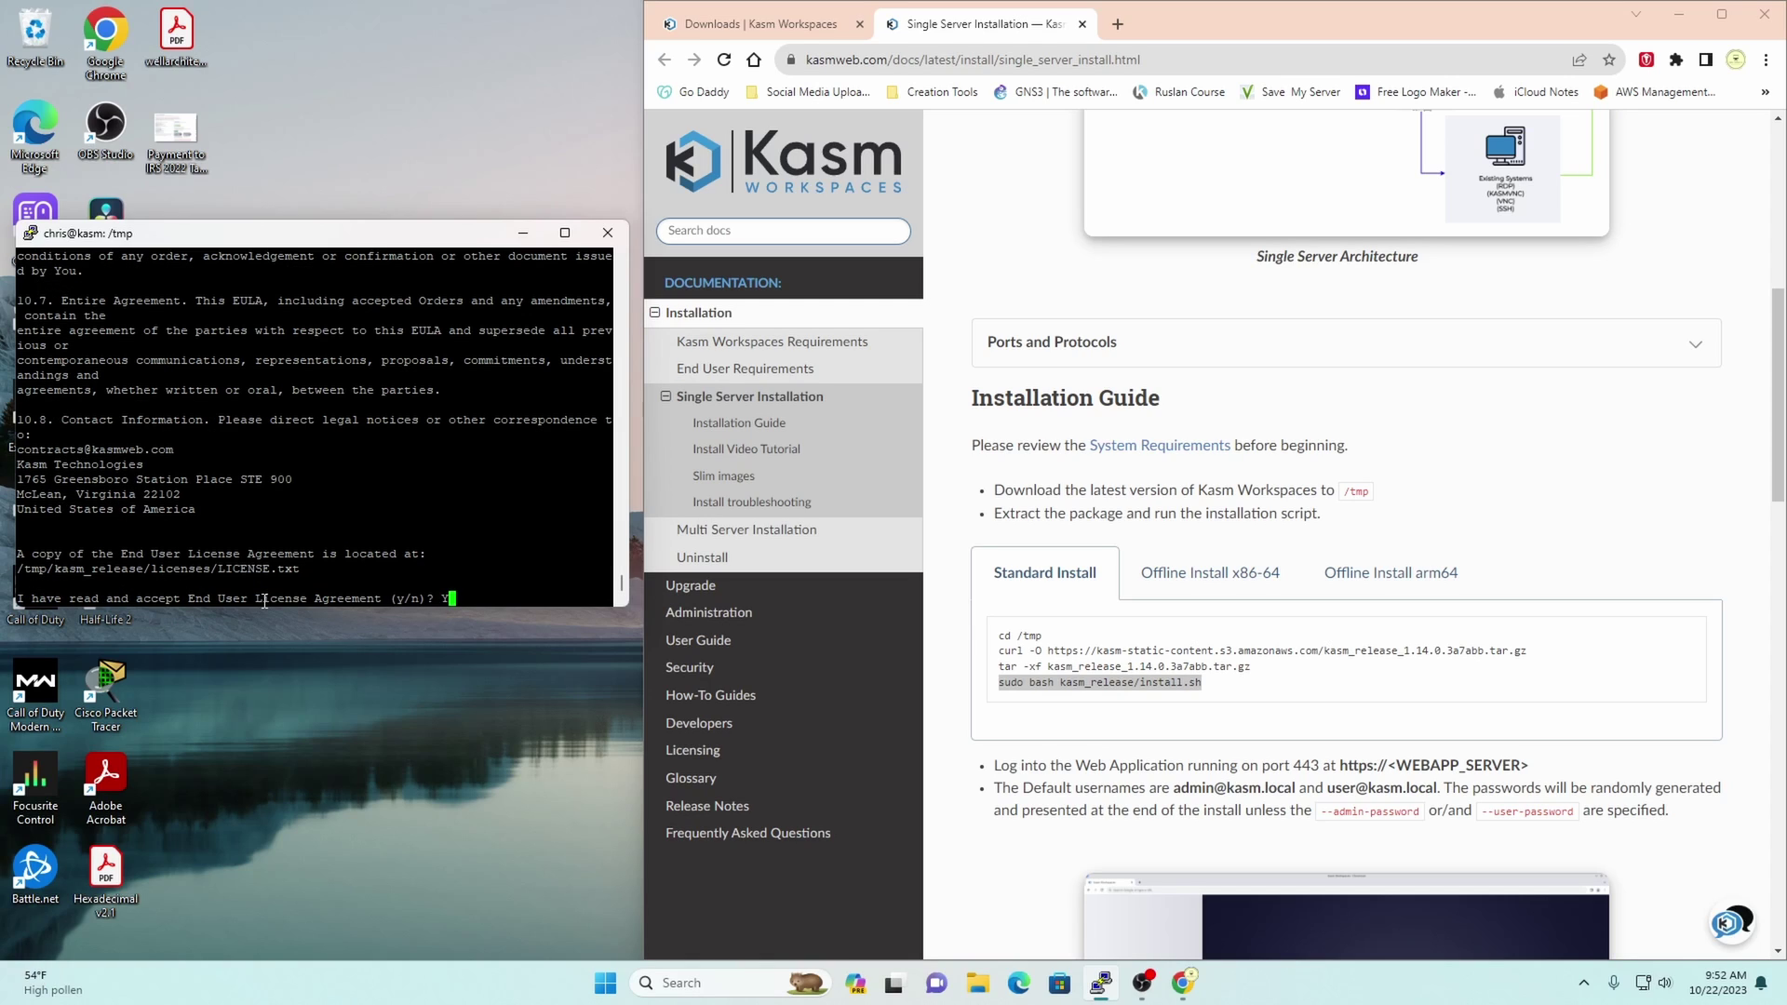
pyautogui.write('Y')
pyautogui.press('Return')
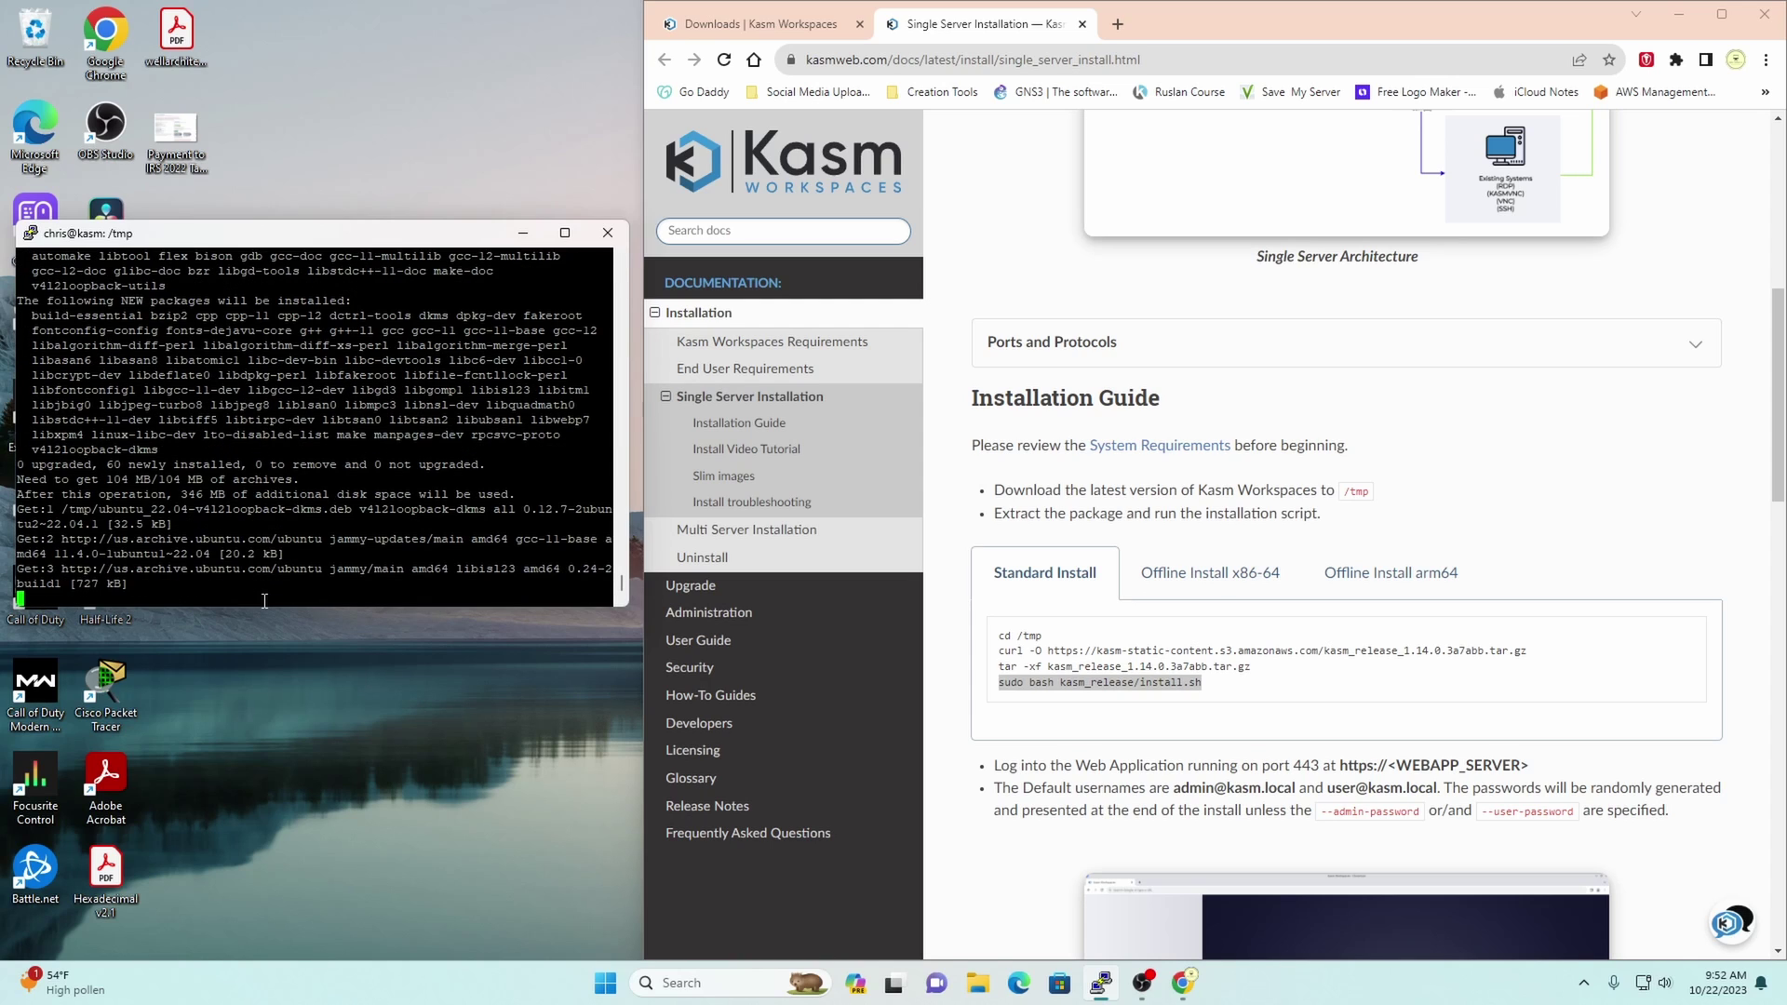
pyautogui.scroll(-2, 1324, 683)
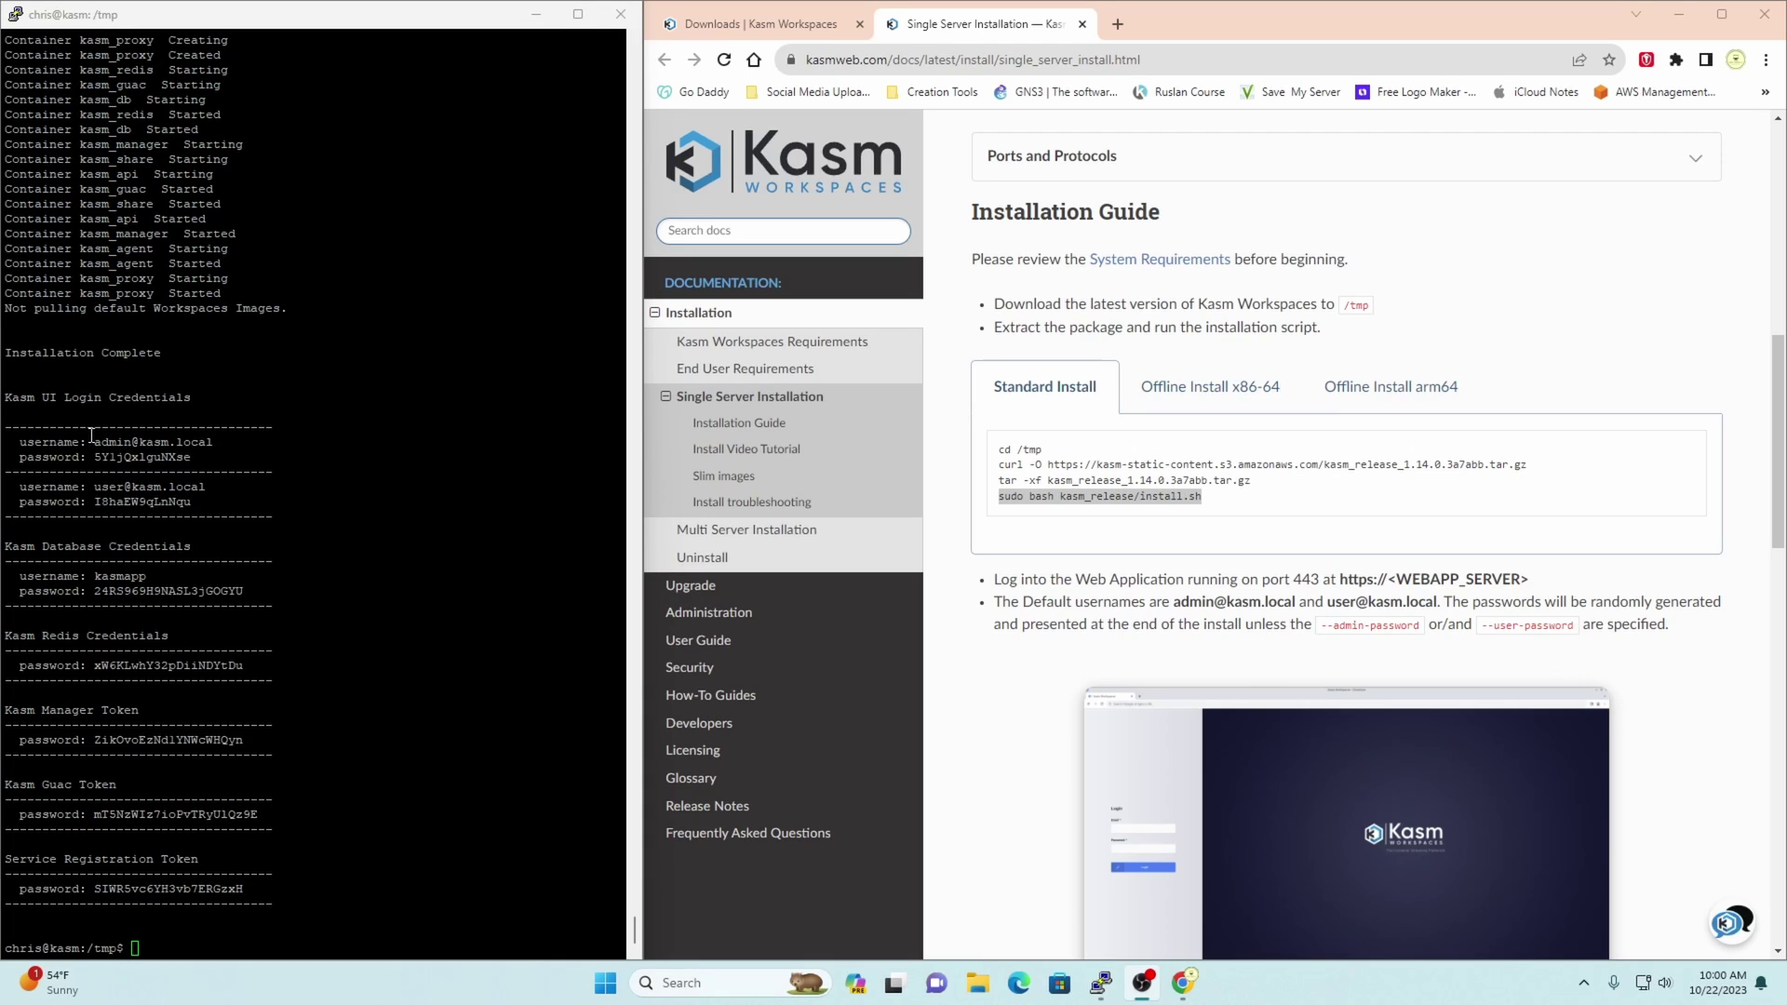
# Open a new Chrome tab and load the server address 192.168.1.251
pyautogui.moveTo(41, 397); pyautogui.dragTo(193, 398)
pyautogui.click(493, 341)
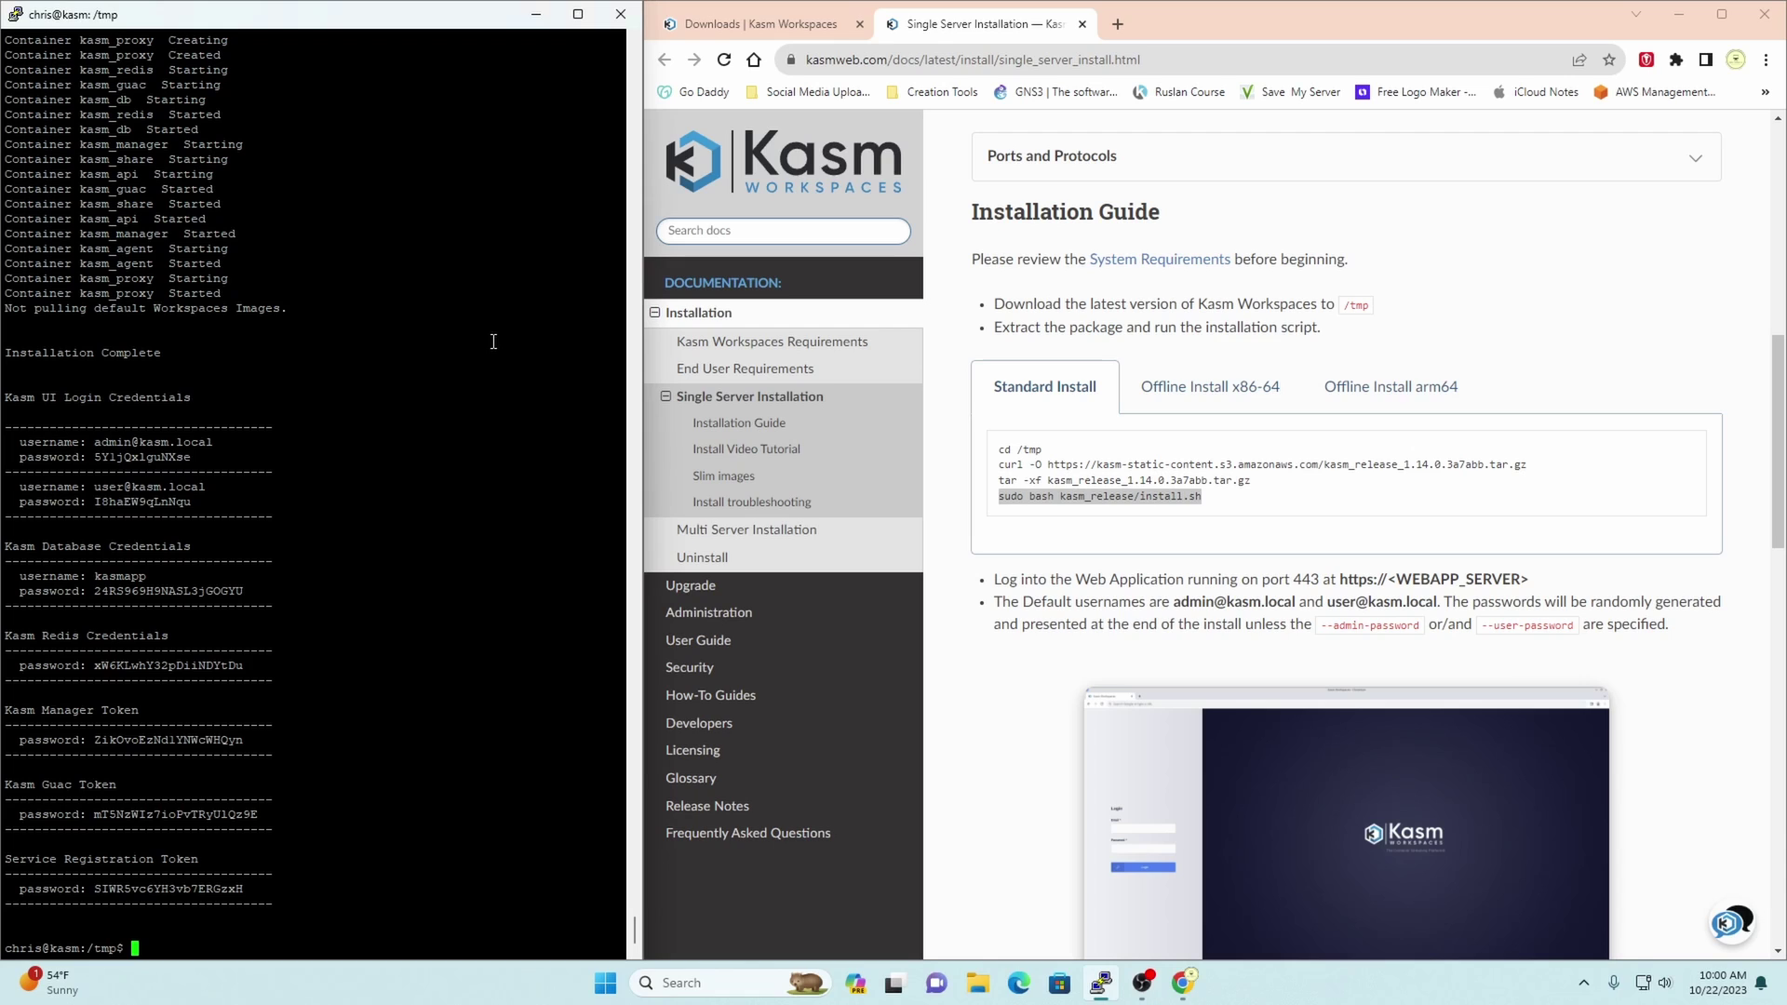
pyautogui.click(1117, 23)
pyautogui.click(877, 58)
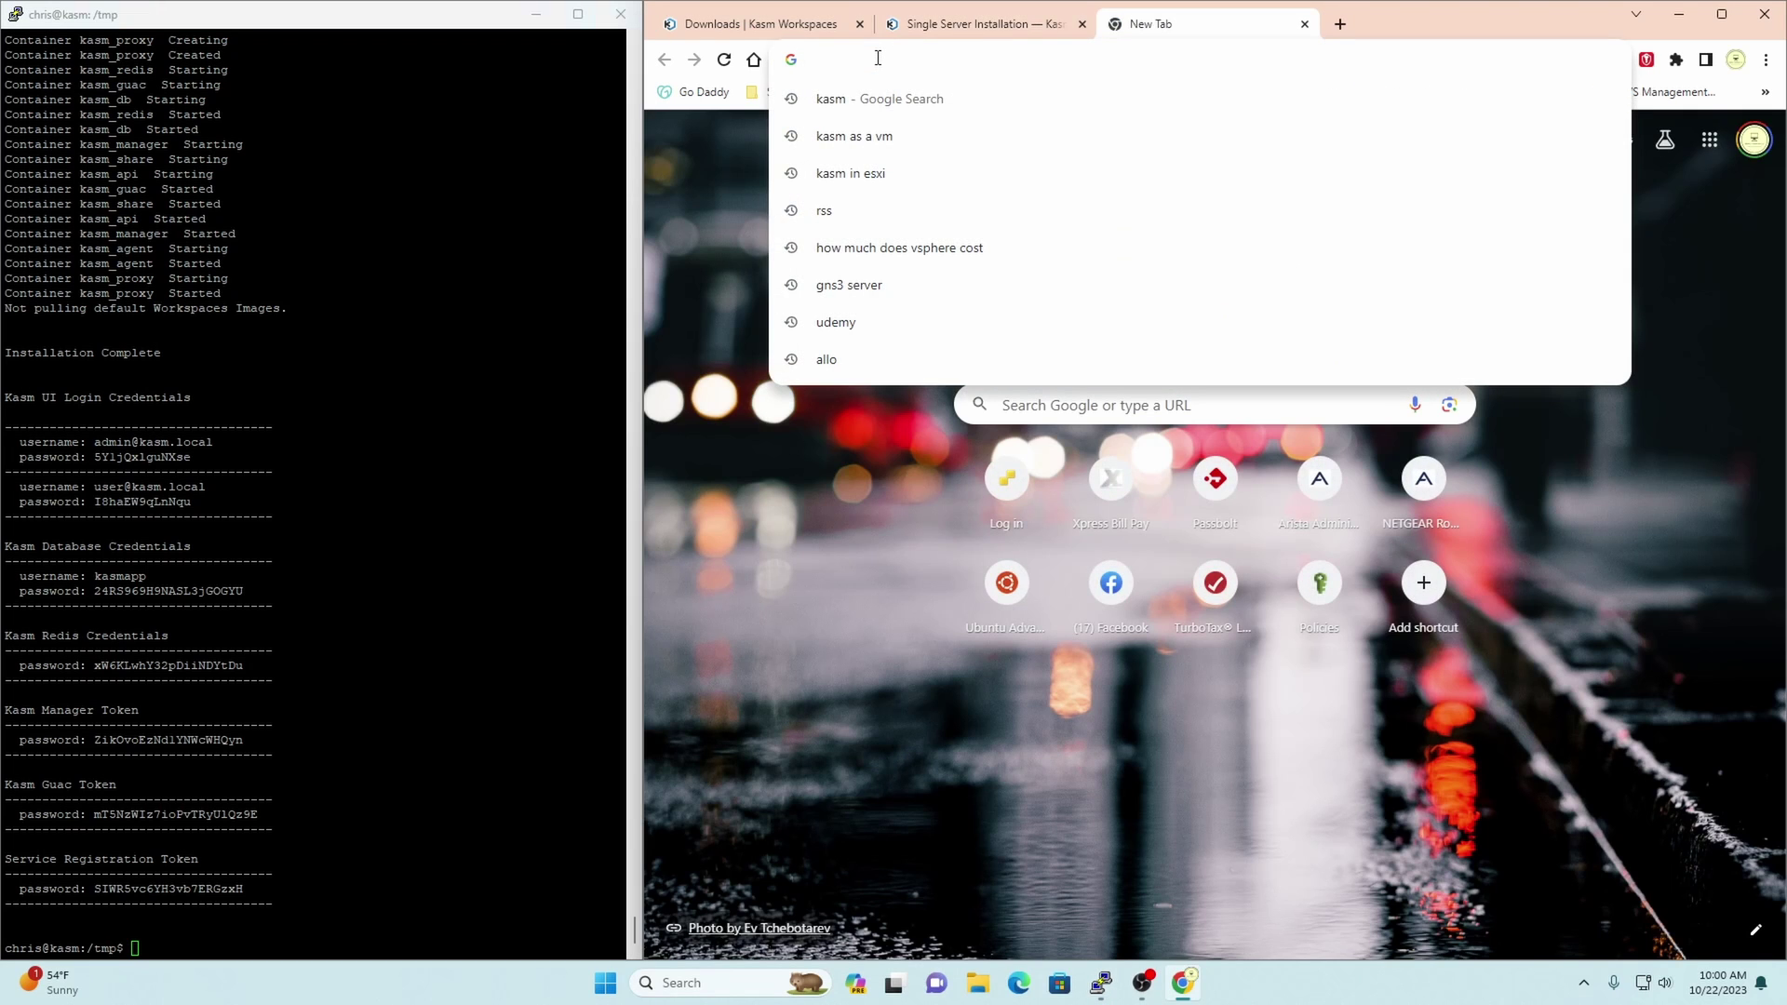
pyautogui.write('192.168.1.251')
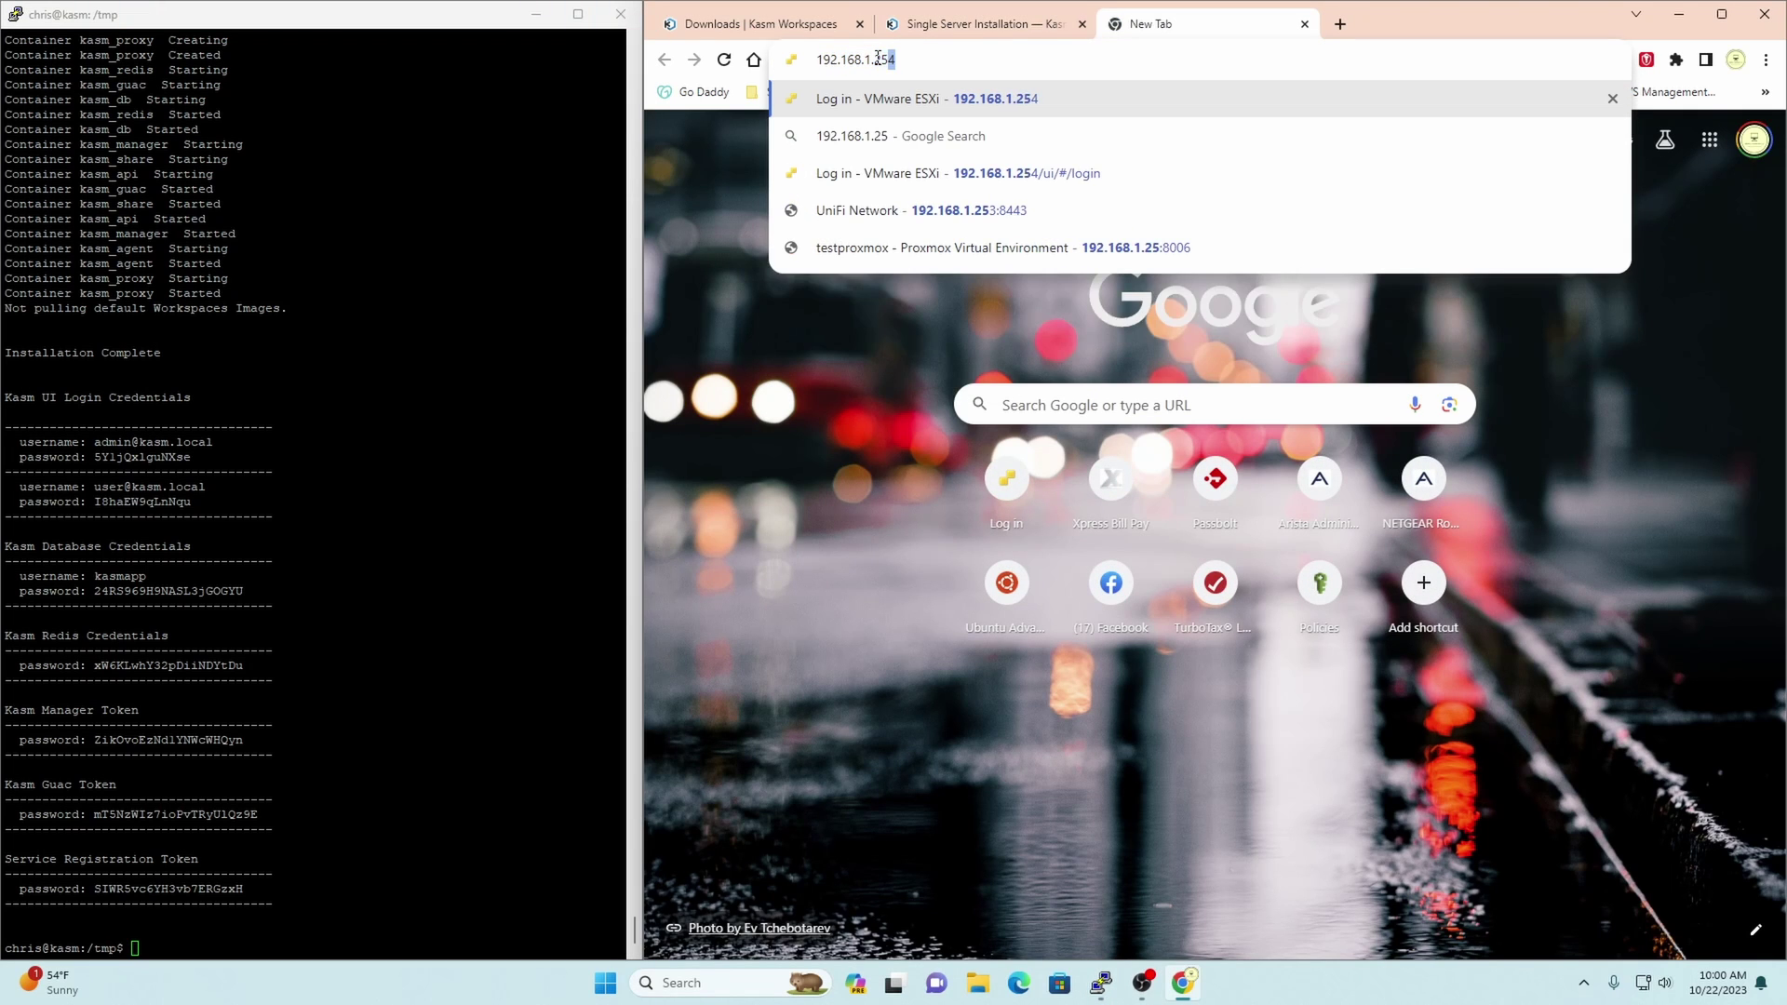
pyautogui.press('Return')
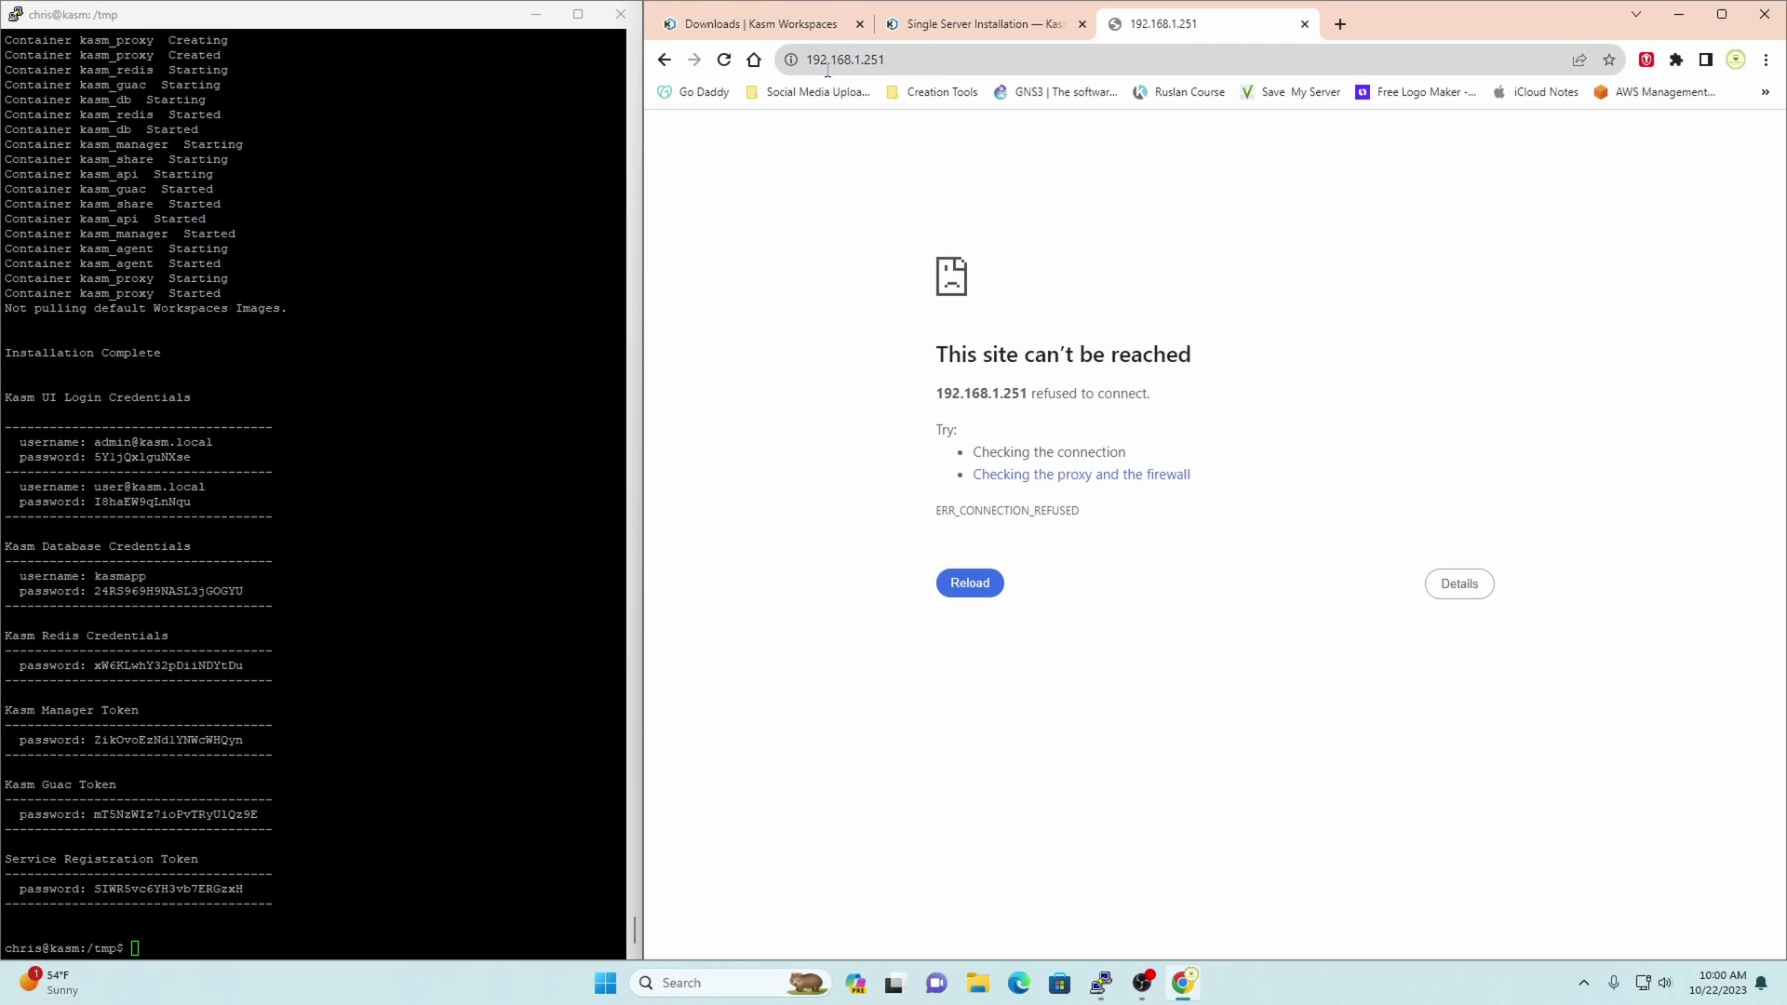
pyautogui.click(806, 64)
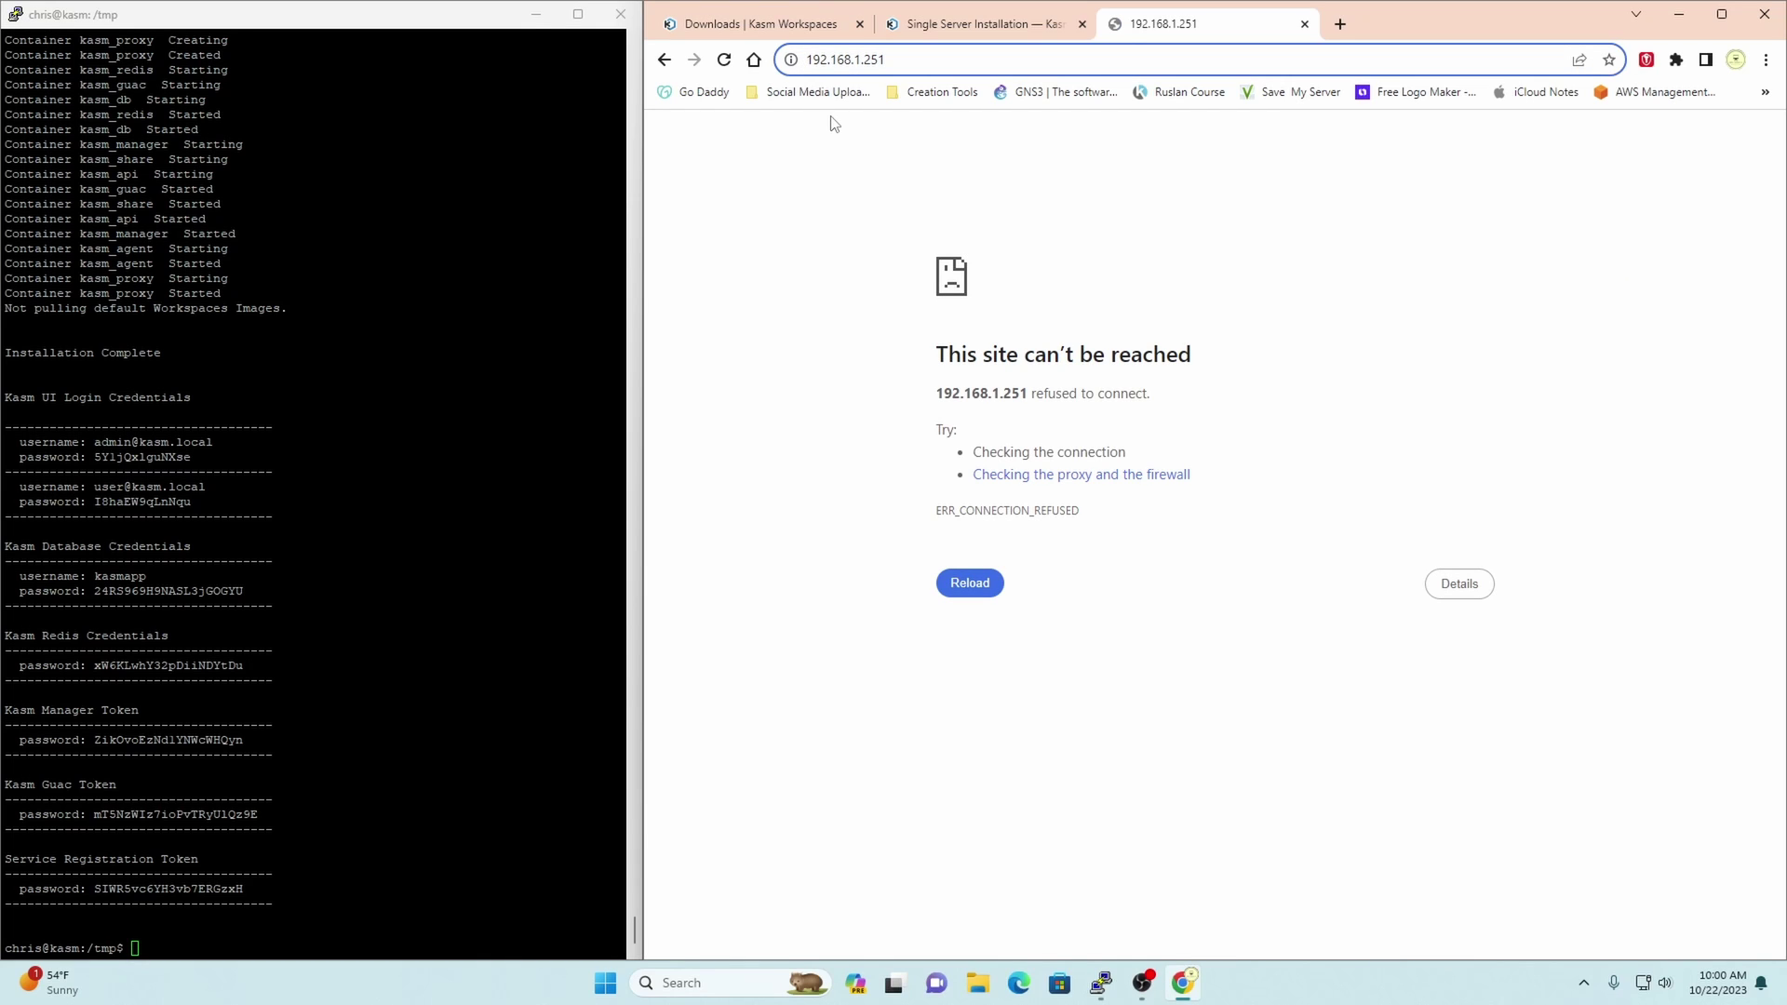
pyautogui.press('Home')
pyautogui.write('https')
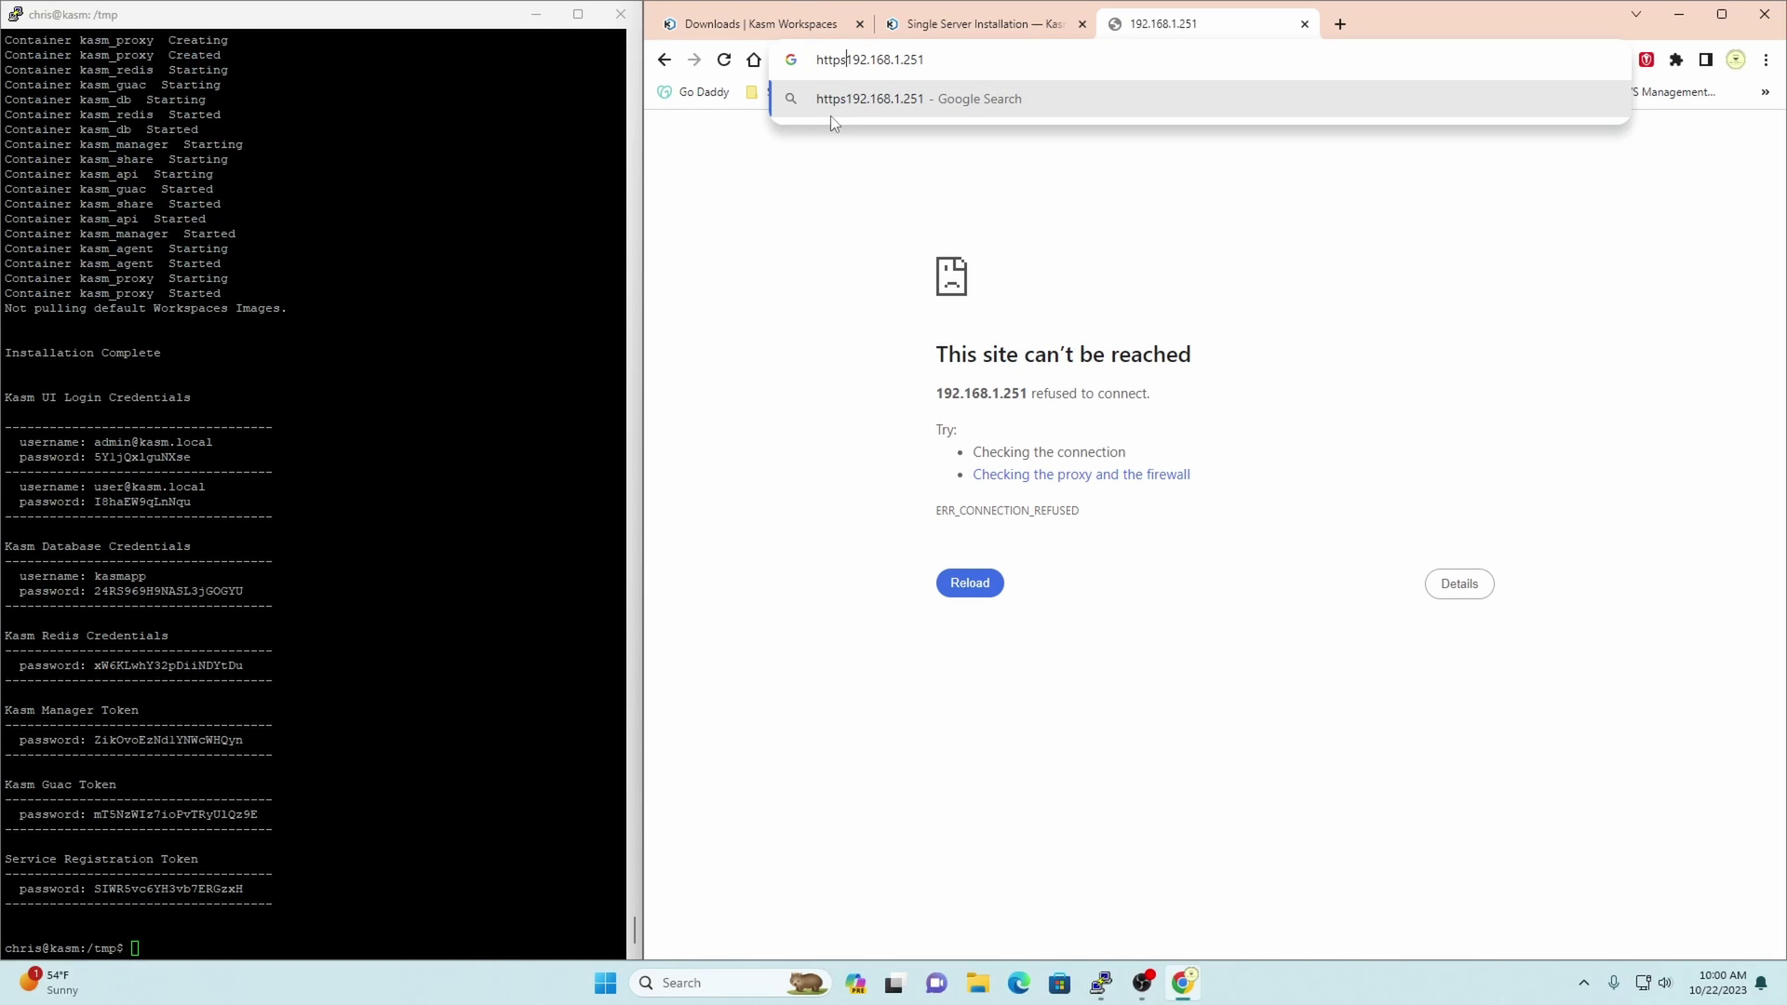
pyautogui.click(927, 28)
pyautogui.scroll(10, 1037, 243)
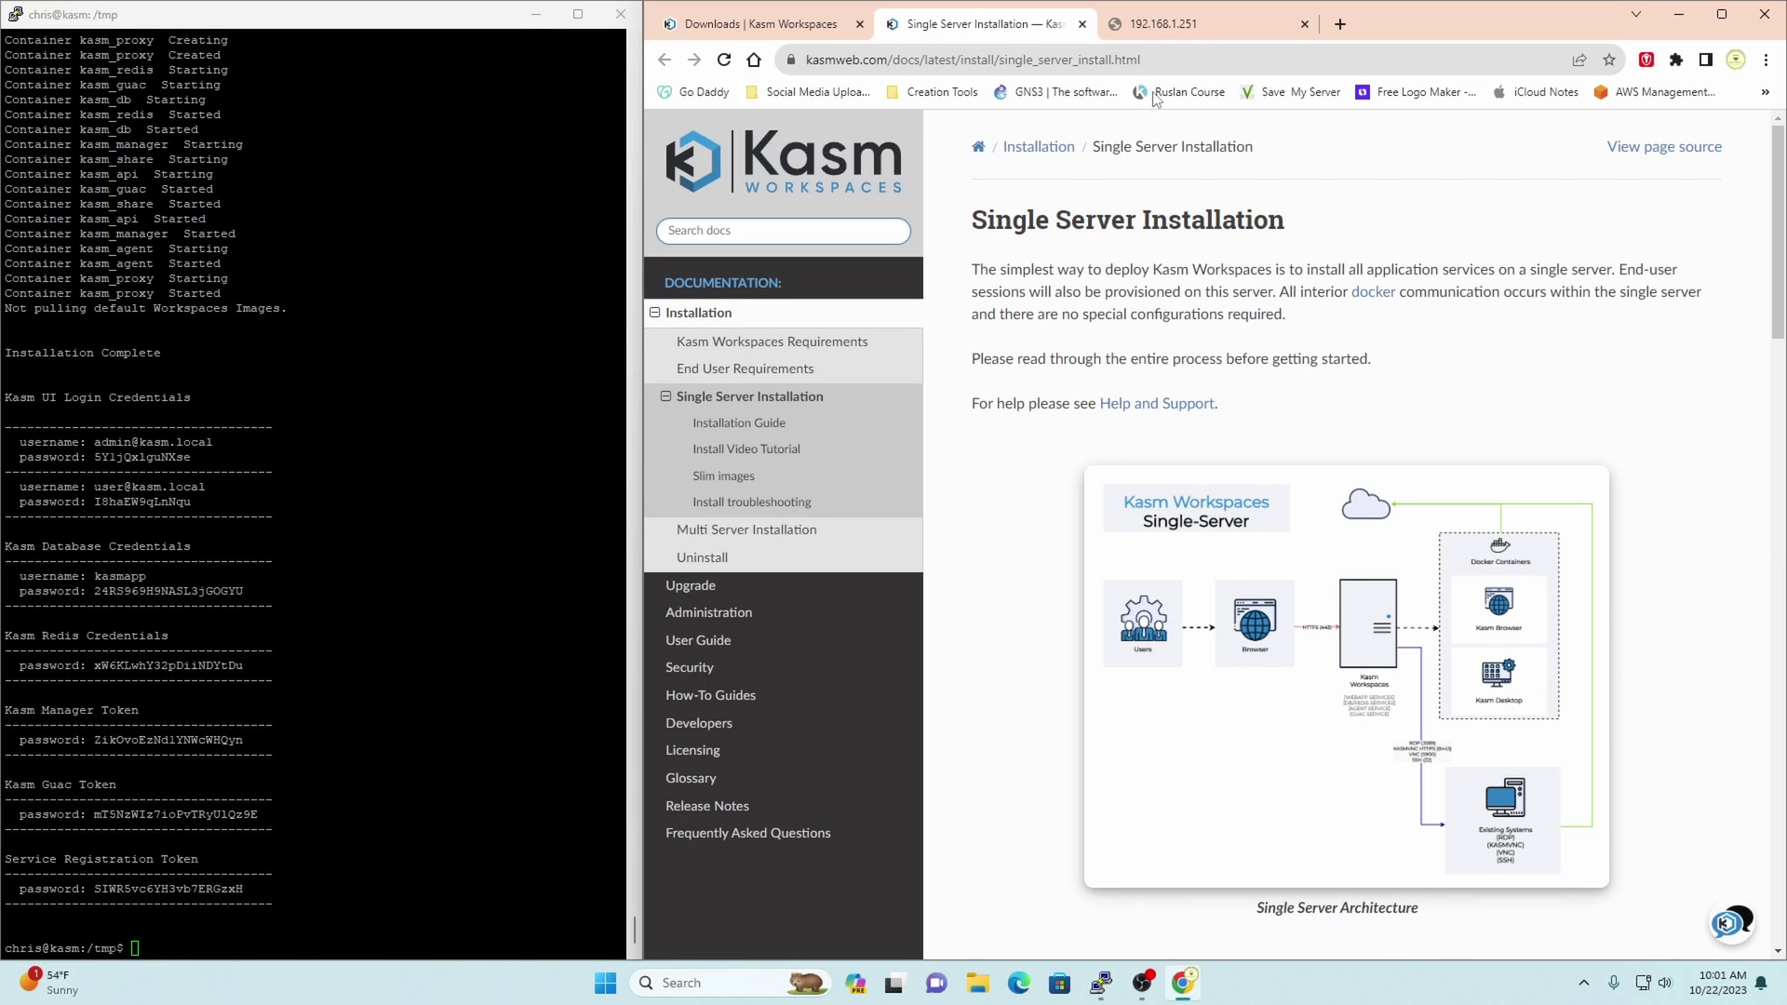
pyautogui.click(1164, 23)
pyautogui.write('://')
pyautogui.press('Return')
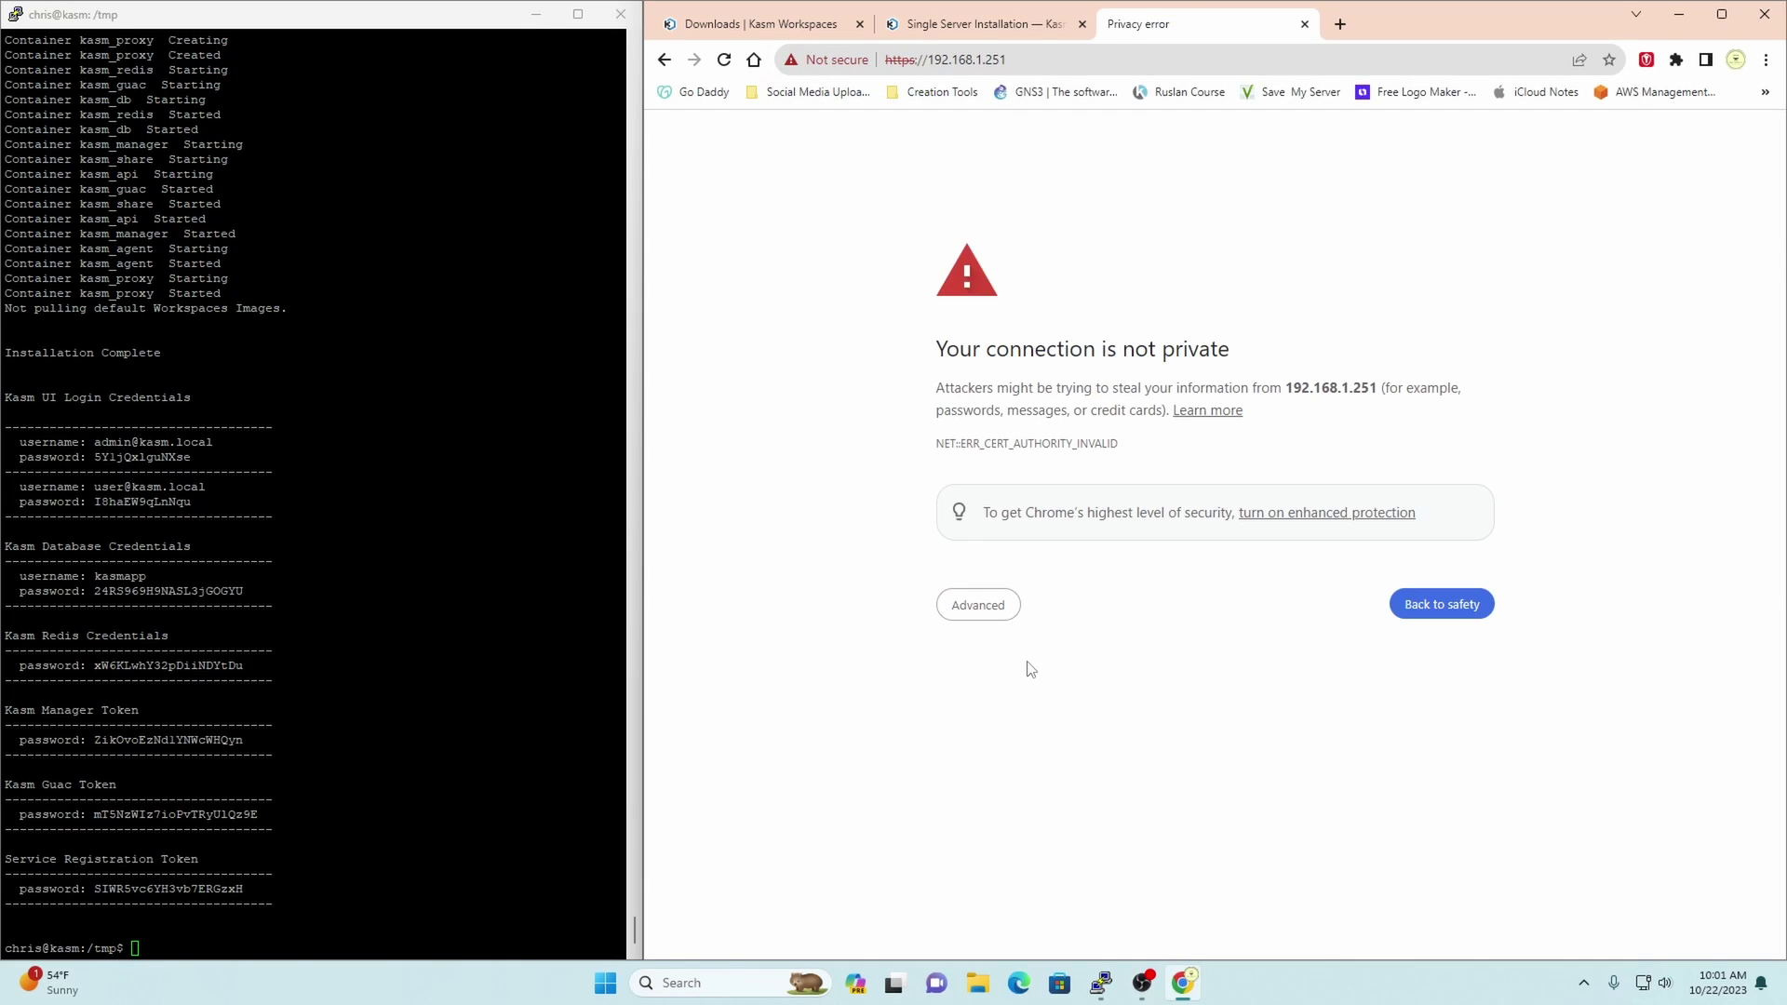
pyautogui.click(992, 613)
pyautogui.click(968, 748)
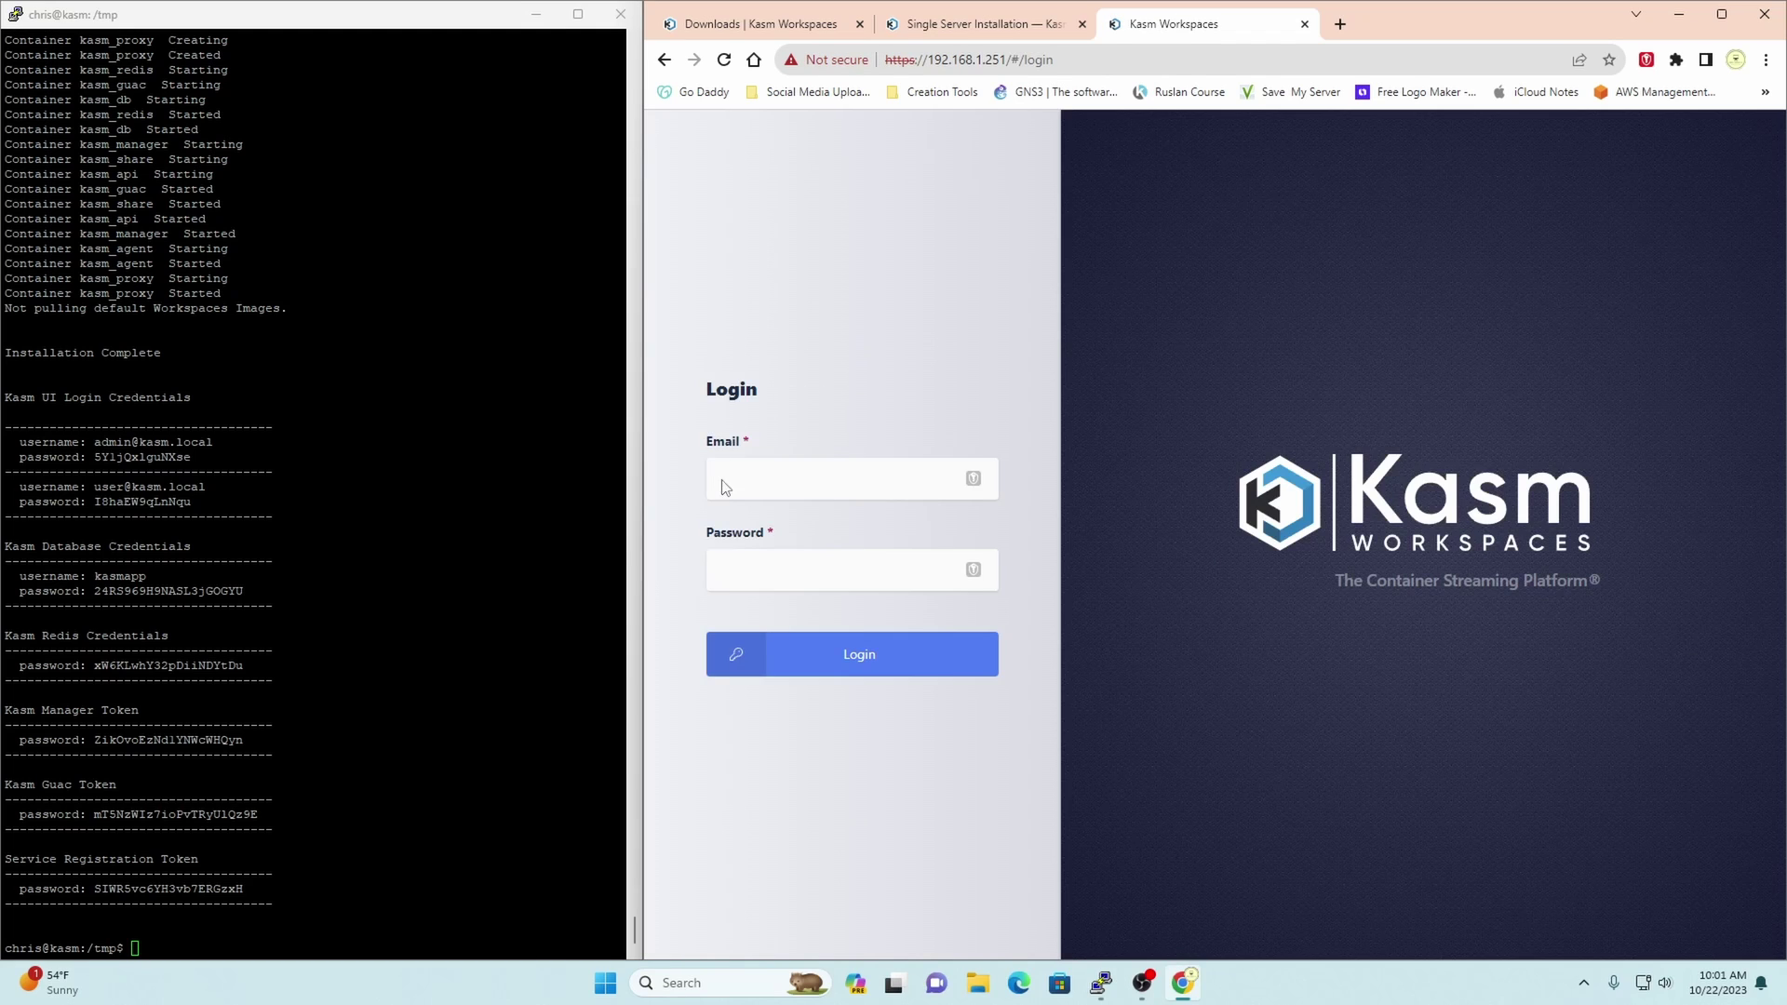
# Copy the admin username from the PuTTY install output into the login form's Email field
pyautogui.moveTo(220, 442); pyautogui.dragTo(87, 442)
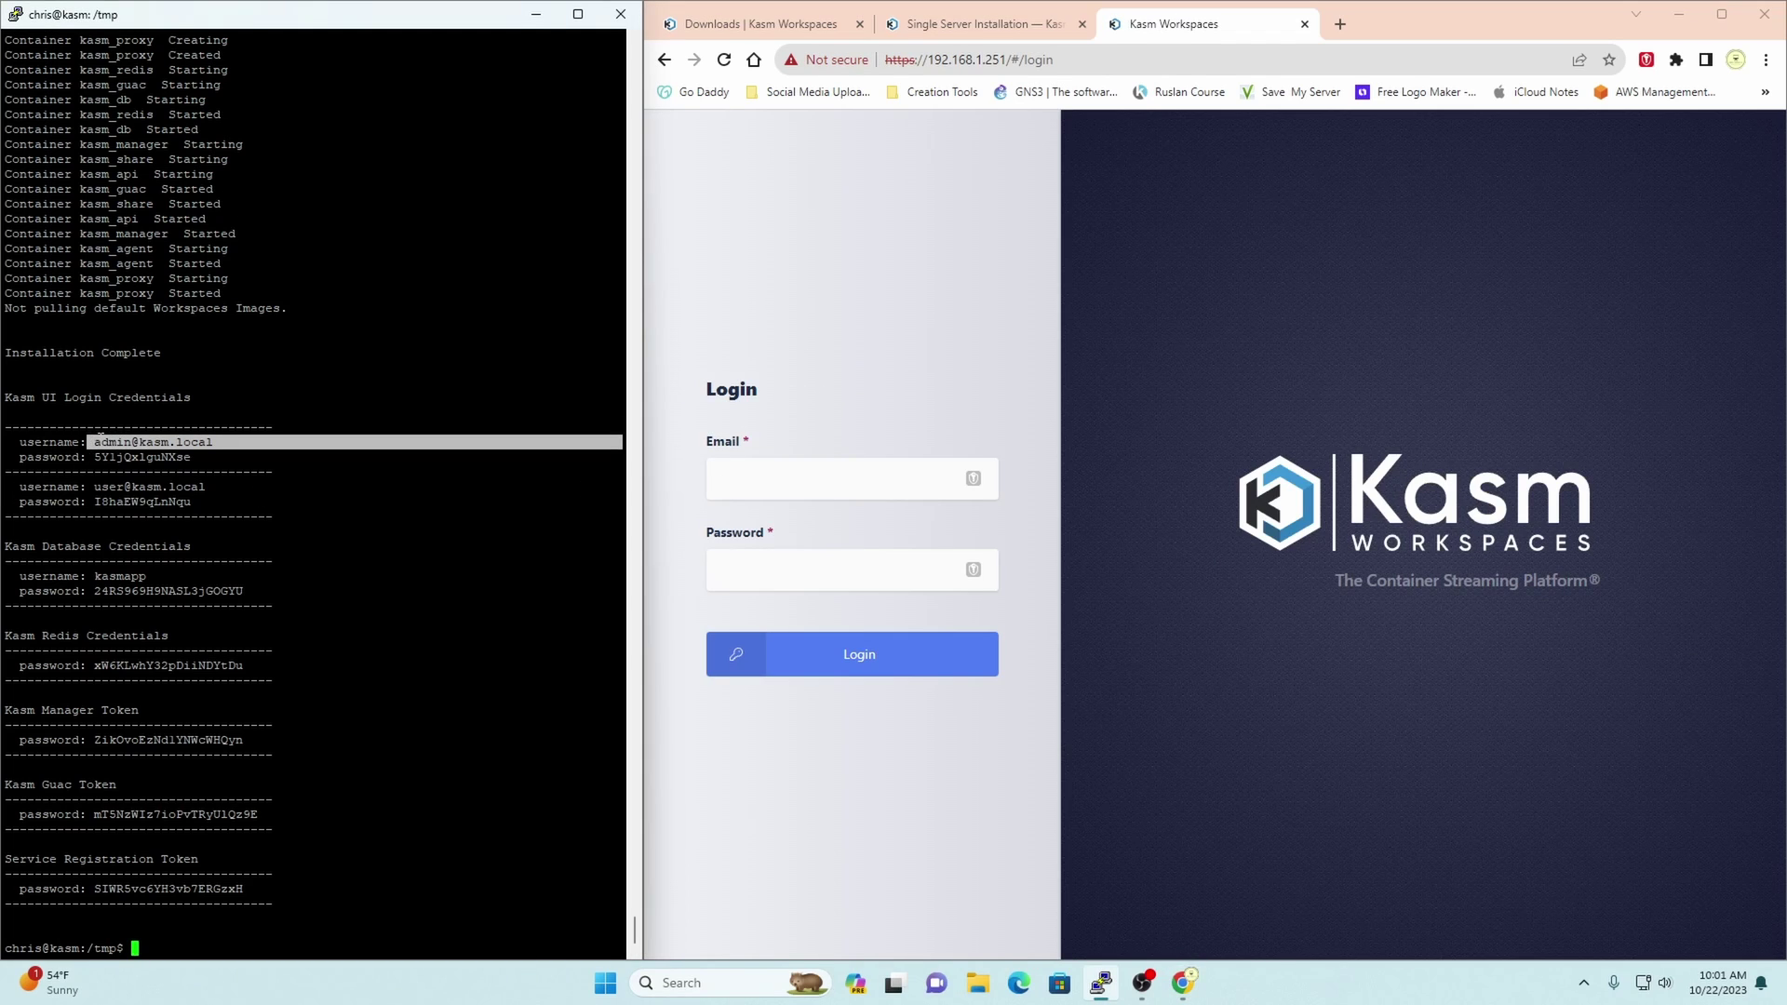
pyautogui.rightClick(118, 437)
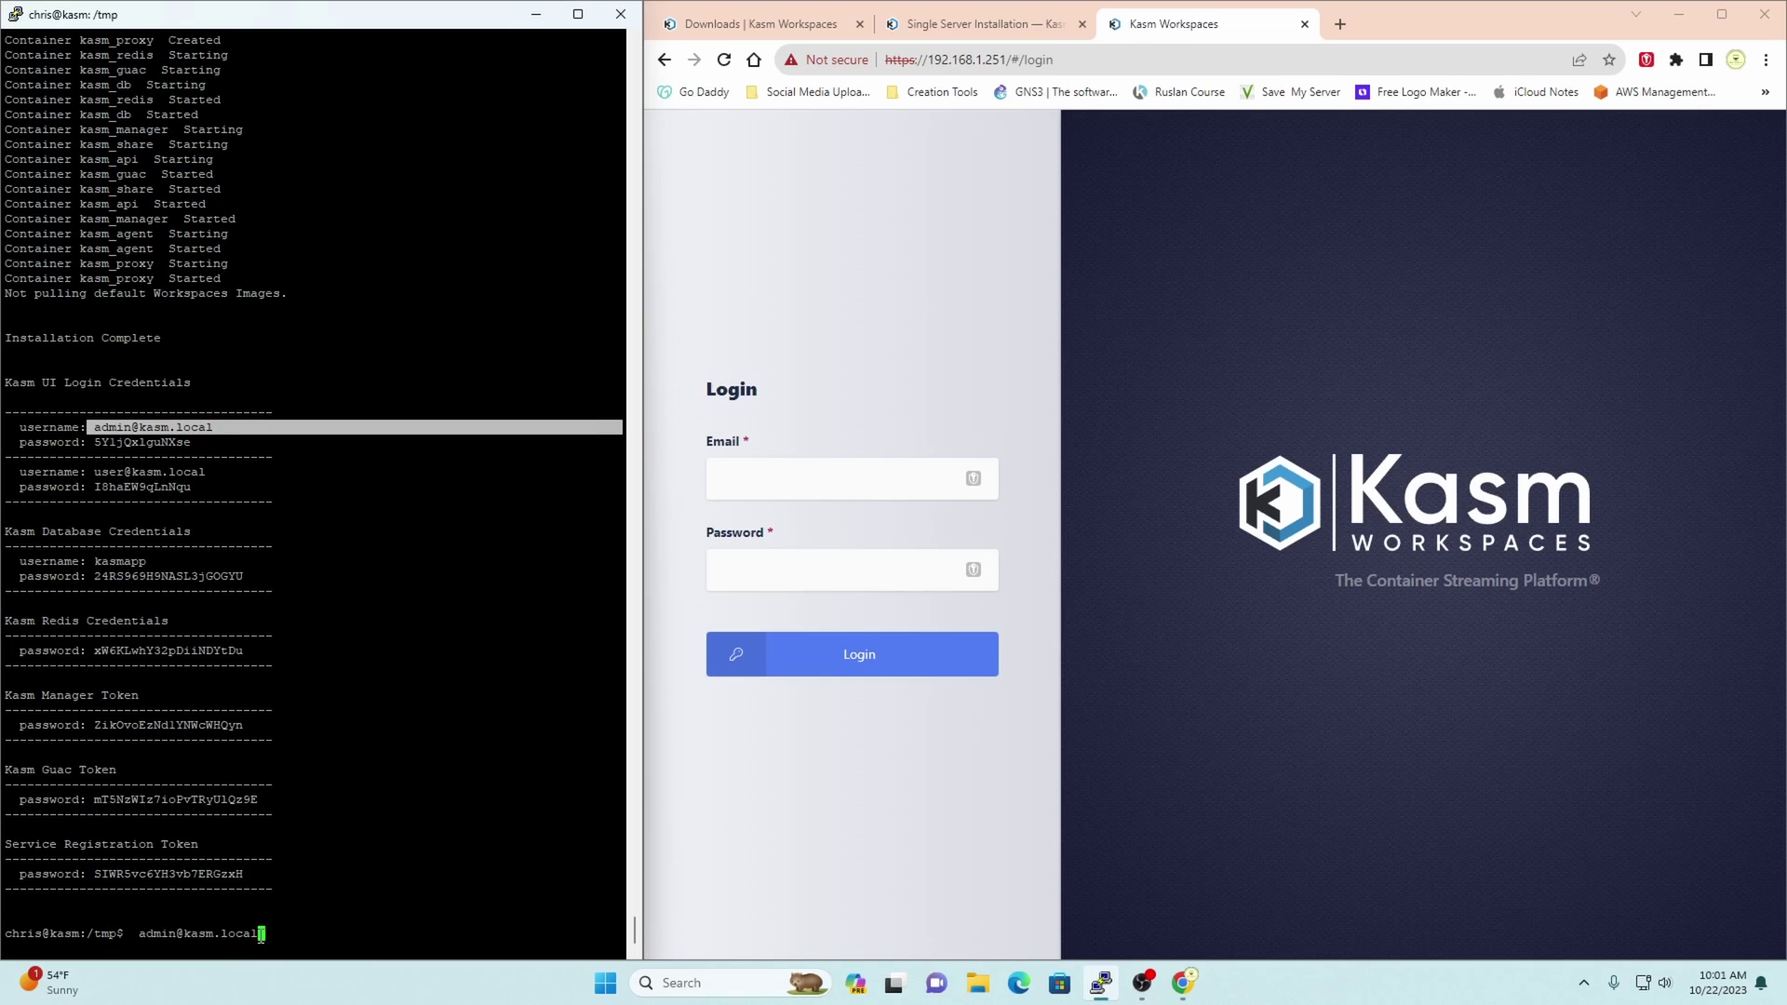
pyautogui.press('BackSpace')
pyautogui.press('BackSpace')
pyautogui.press('BackSpace')
pyautogui.press('BackSpace')
pyautogui.press('BackSpace')
pyautogui.press('BackSpace')
pyautogui.press('BackSpace')
pyautogui.press('BackSpace')
pyautogui.press('BackSpace')
pyautogui.press('BackSpace')
pyautogui.press('BackSpace')
pyautogui.press('BackSpace')
pyautogui.press('BackSpace')
pyautogui.press('BackSpace')
pyautogui.press('BackSpace')
pyautogui.press('BackSpace')
pyautogui.press('BackSpace')
pyautogui.click(724, 483)
pyautogui.click(818, 308)
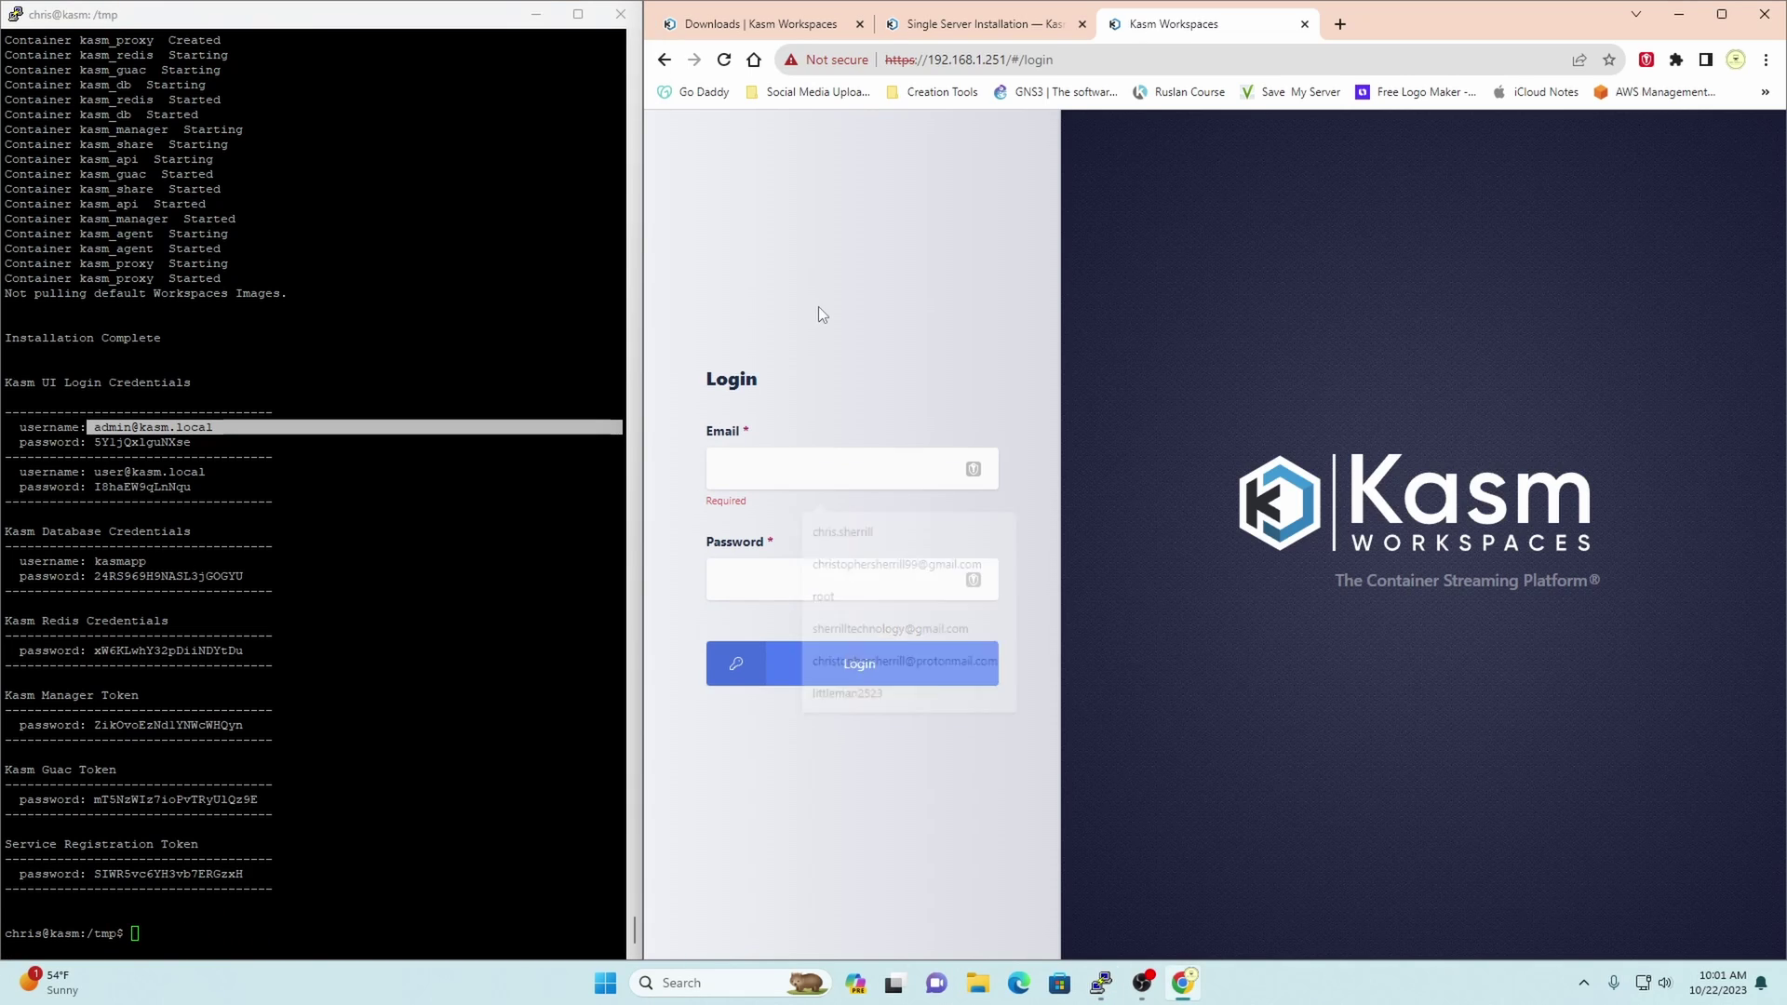
pyautogui.click(790, 473)
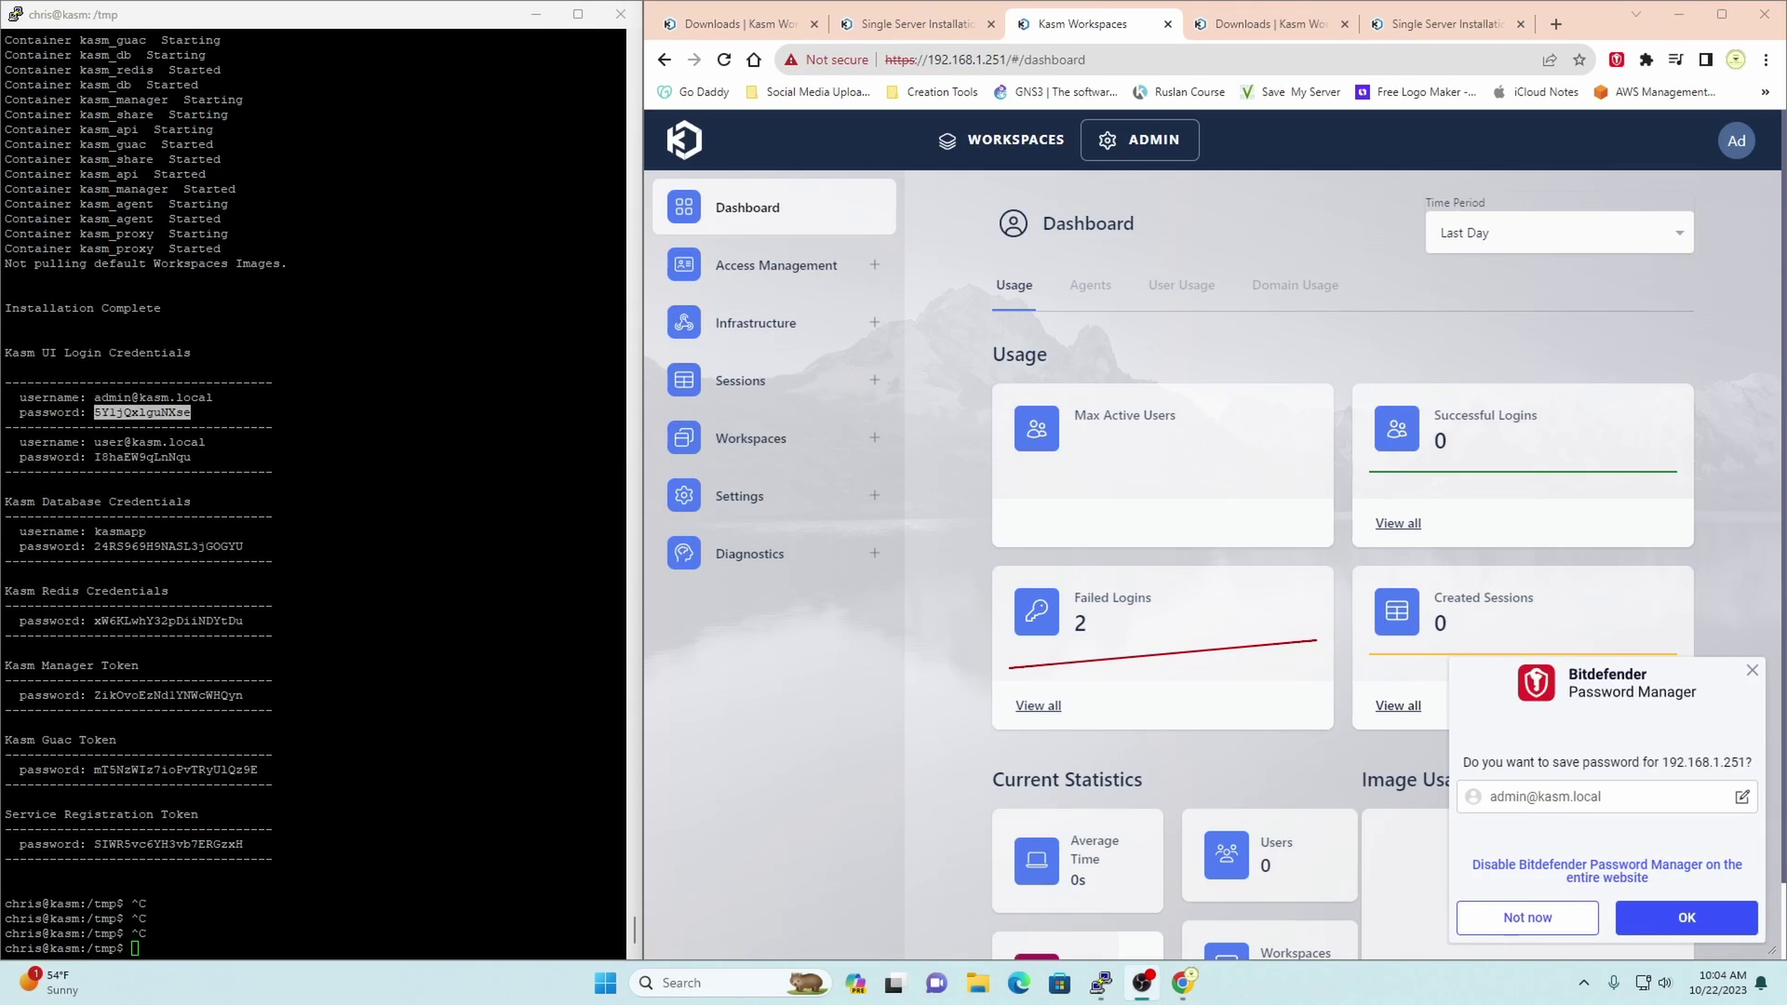
# Save the admin login in Bitdefender and browse the Workspaces and Sessions admin menu sections
pyautogui.click(1686, 918)
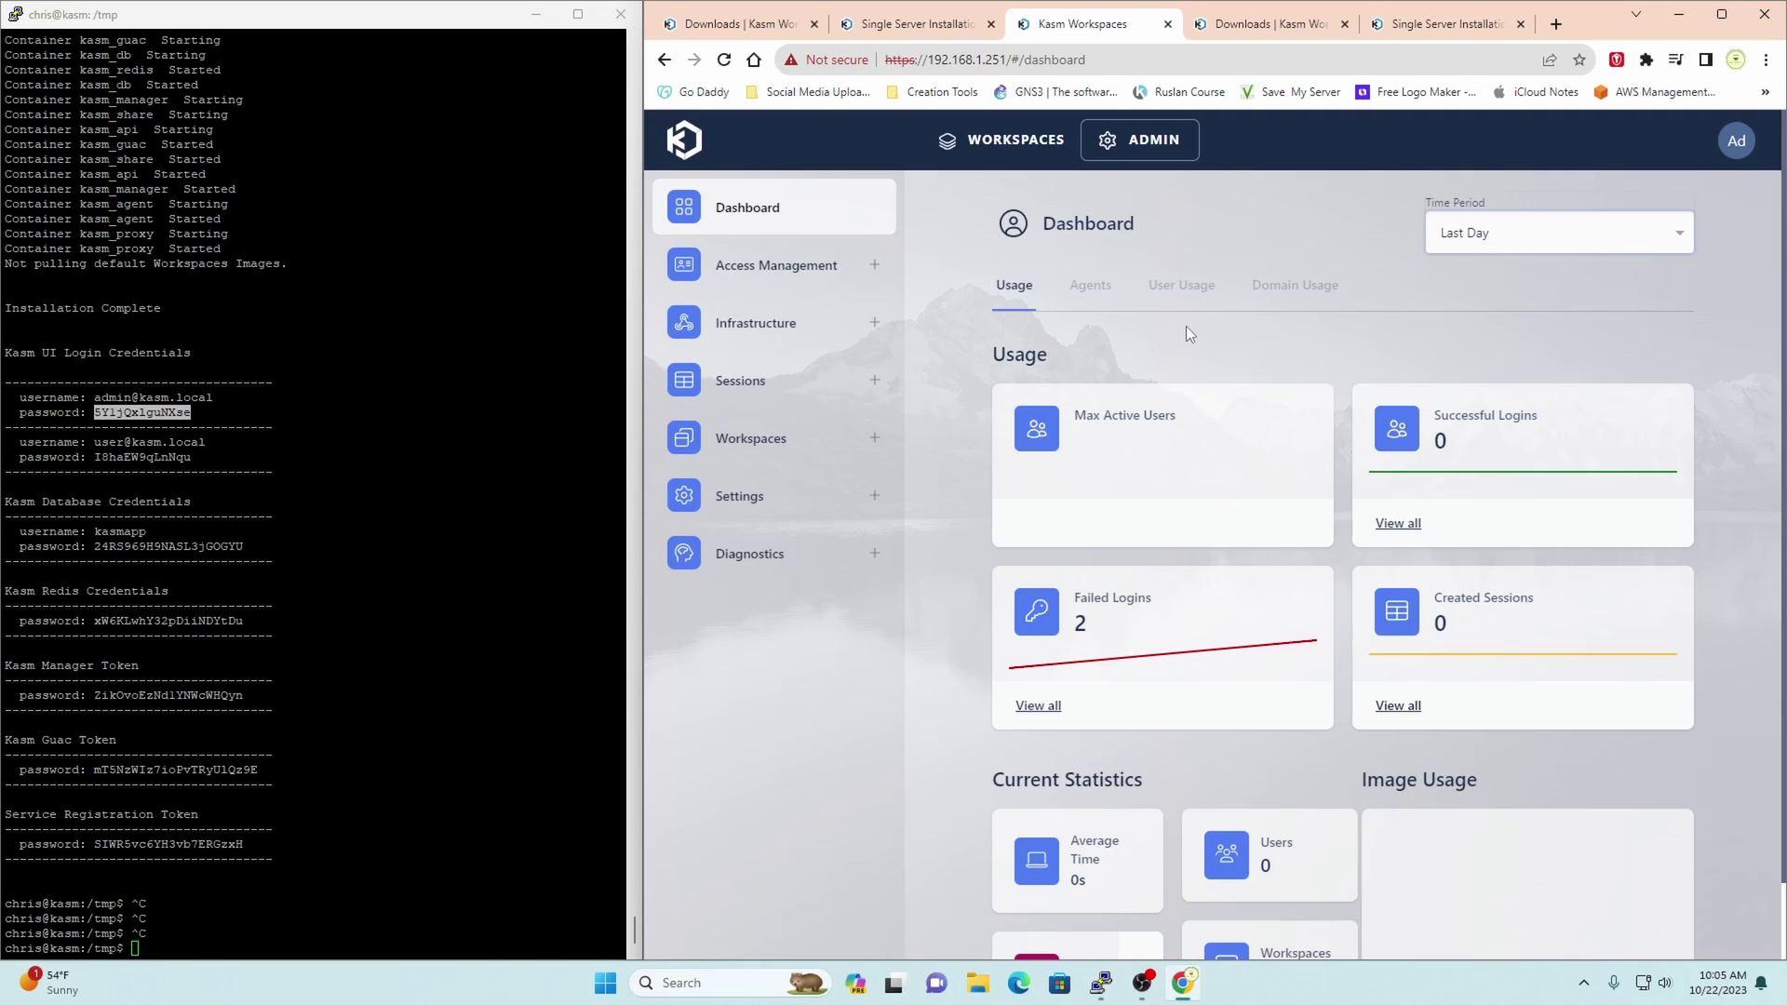
pyautogui.click(833, 448)
pyautogui.click(767, 394)
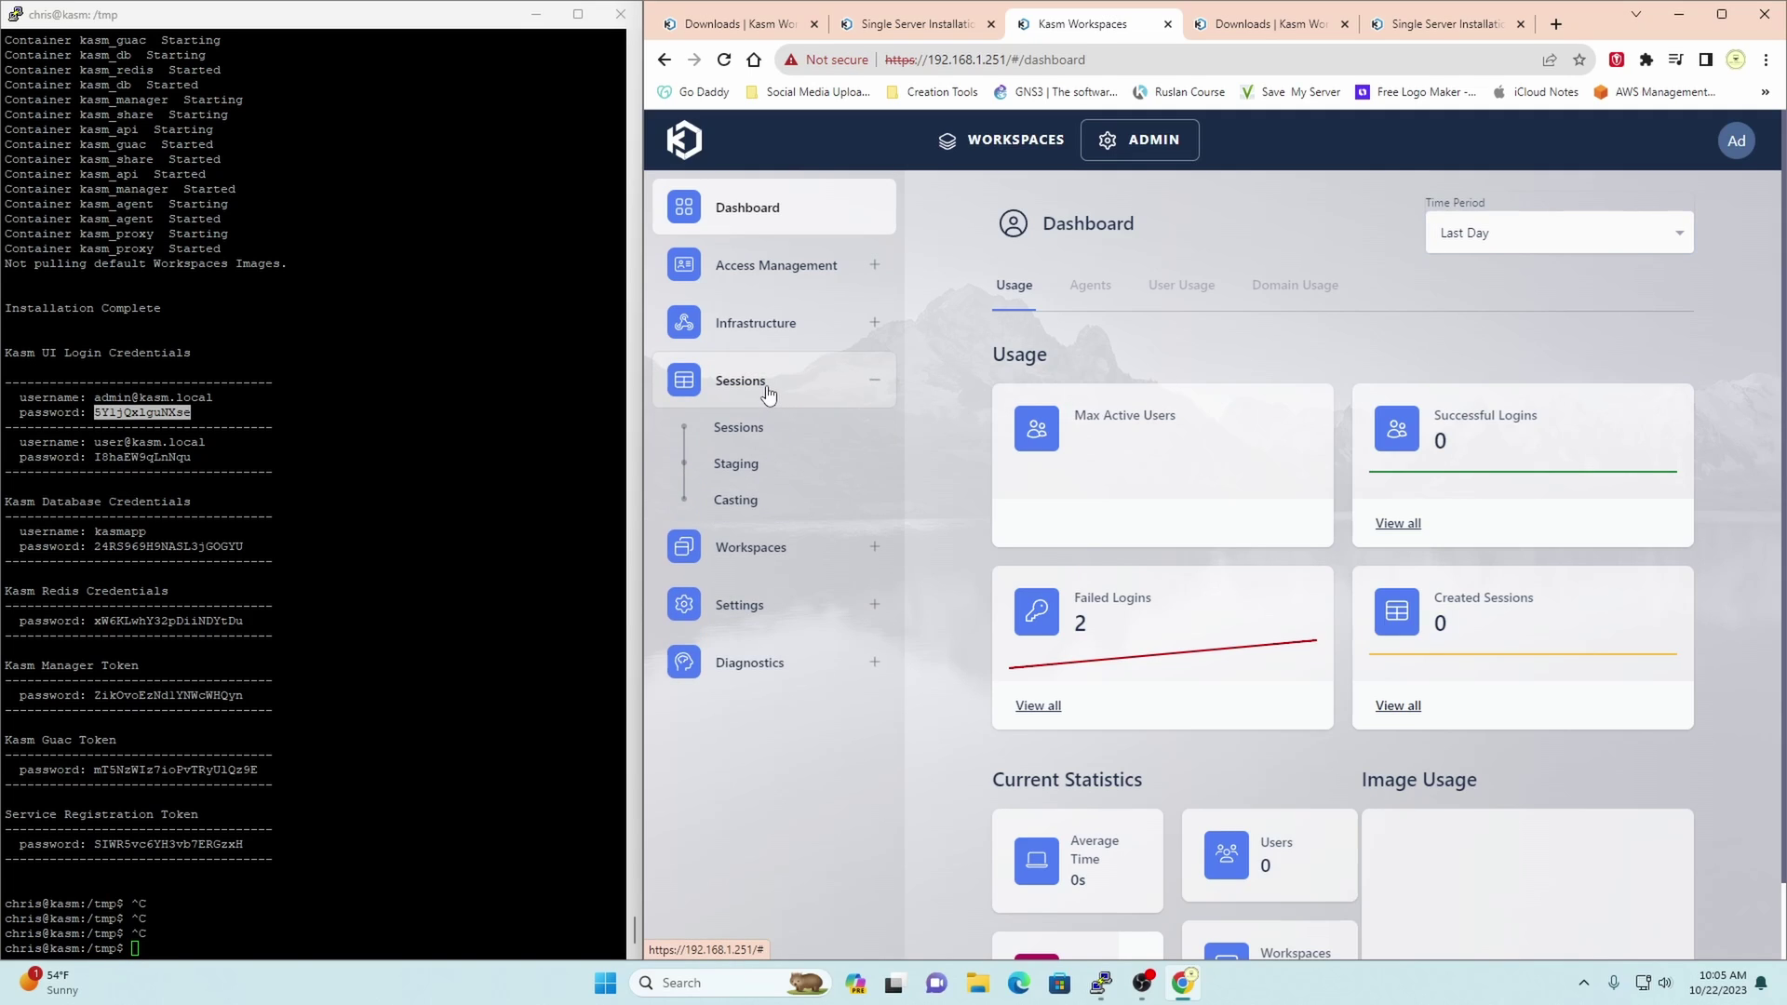
pyautogui.click(767, 395)
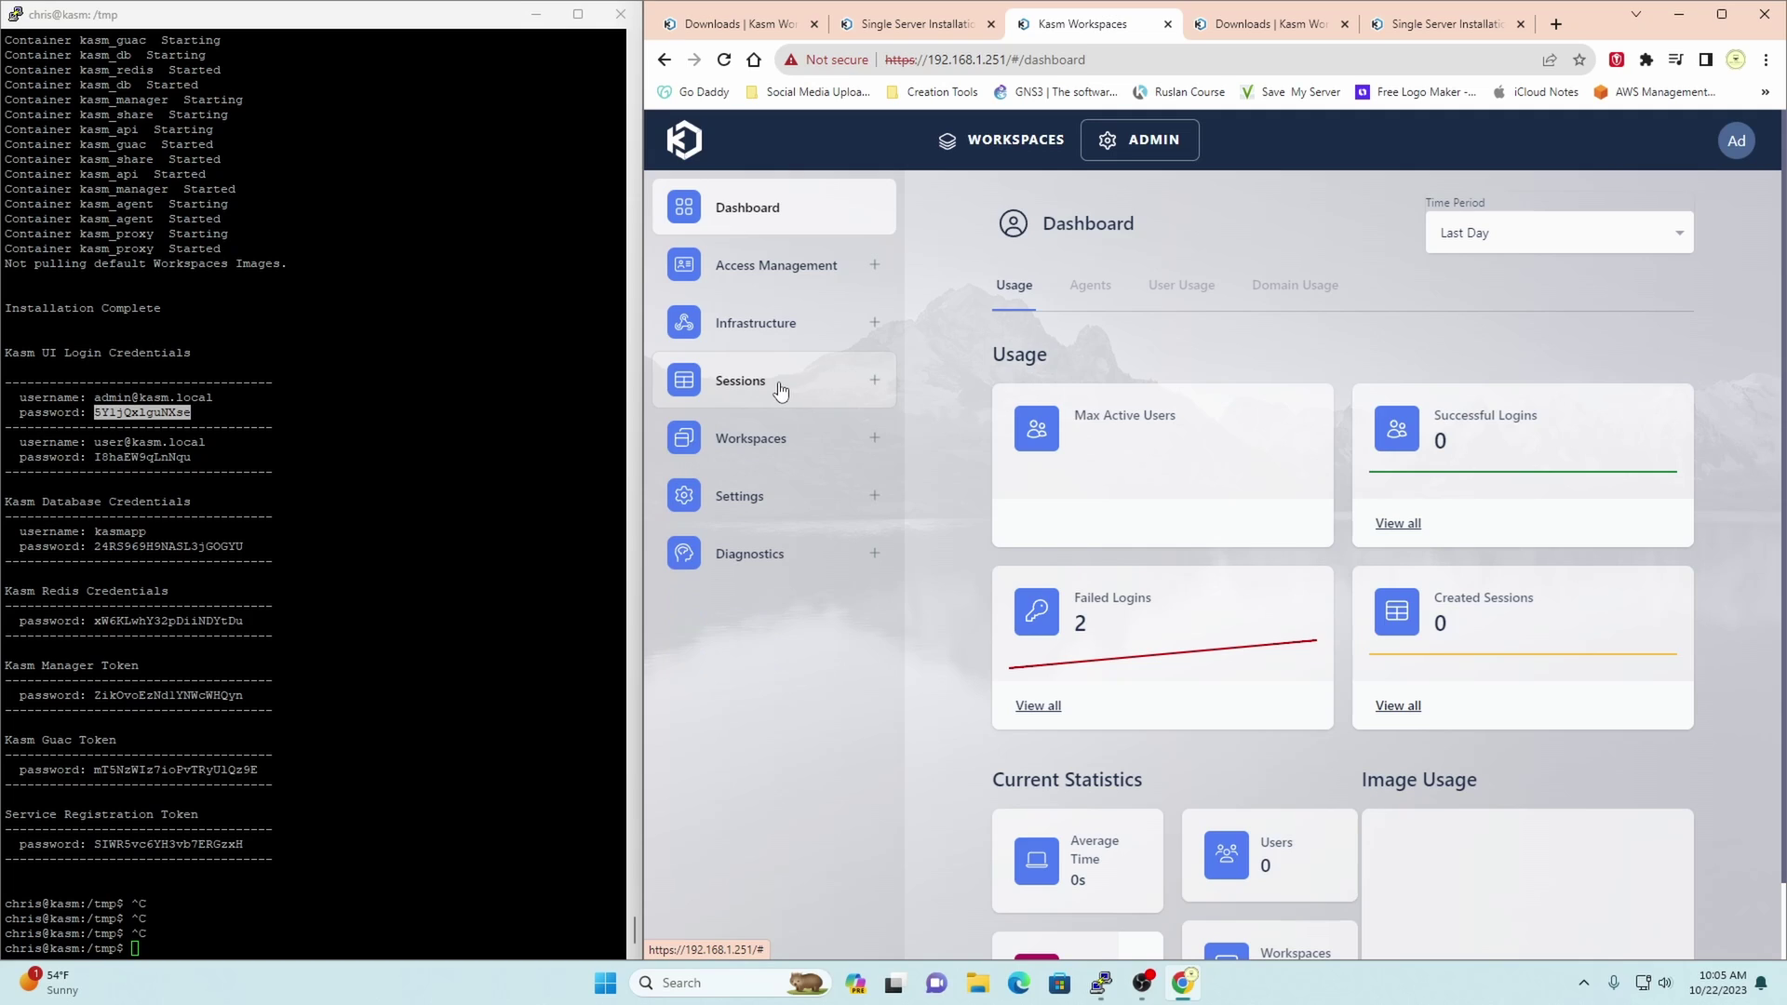
# Look through the workspace types on the Workspaces Create form, then return to the admin Dashboard
pyautogui.click(1042, 147)
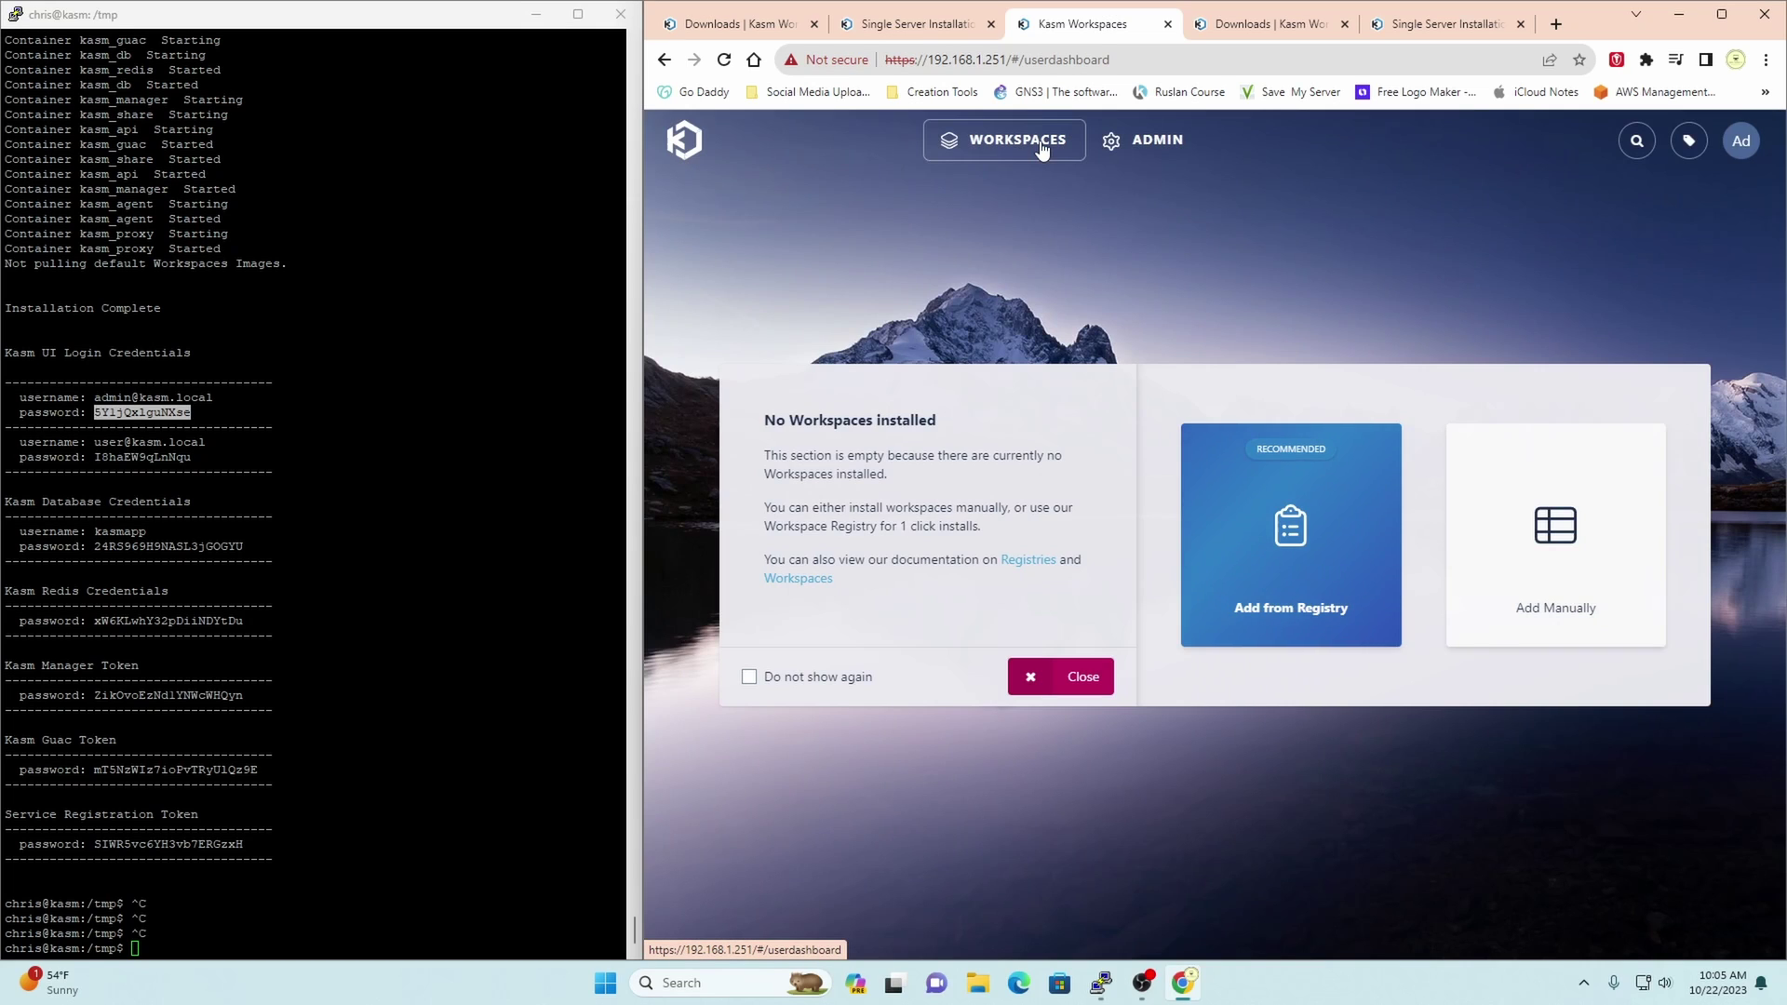
pyautogui.click(1556, 559)
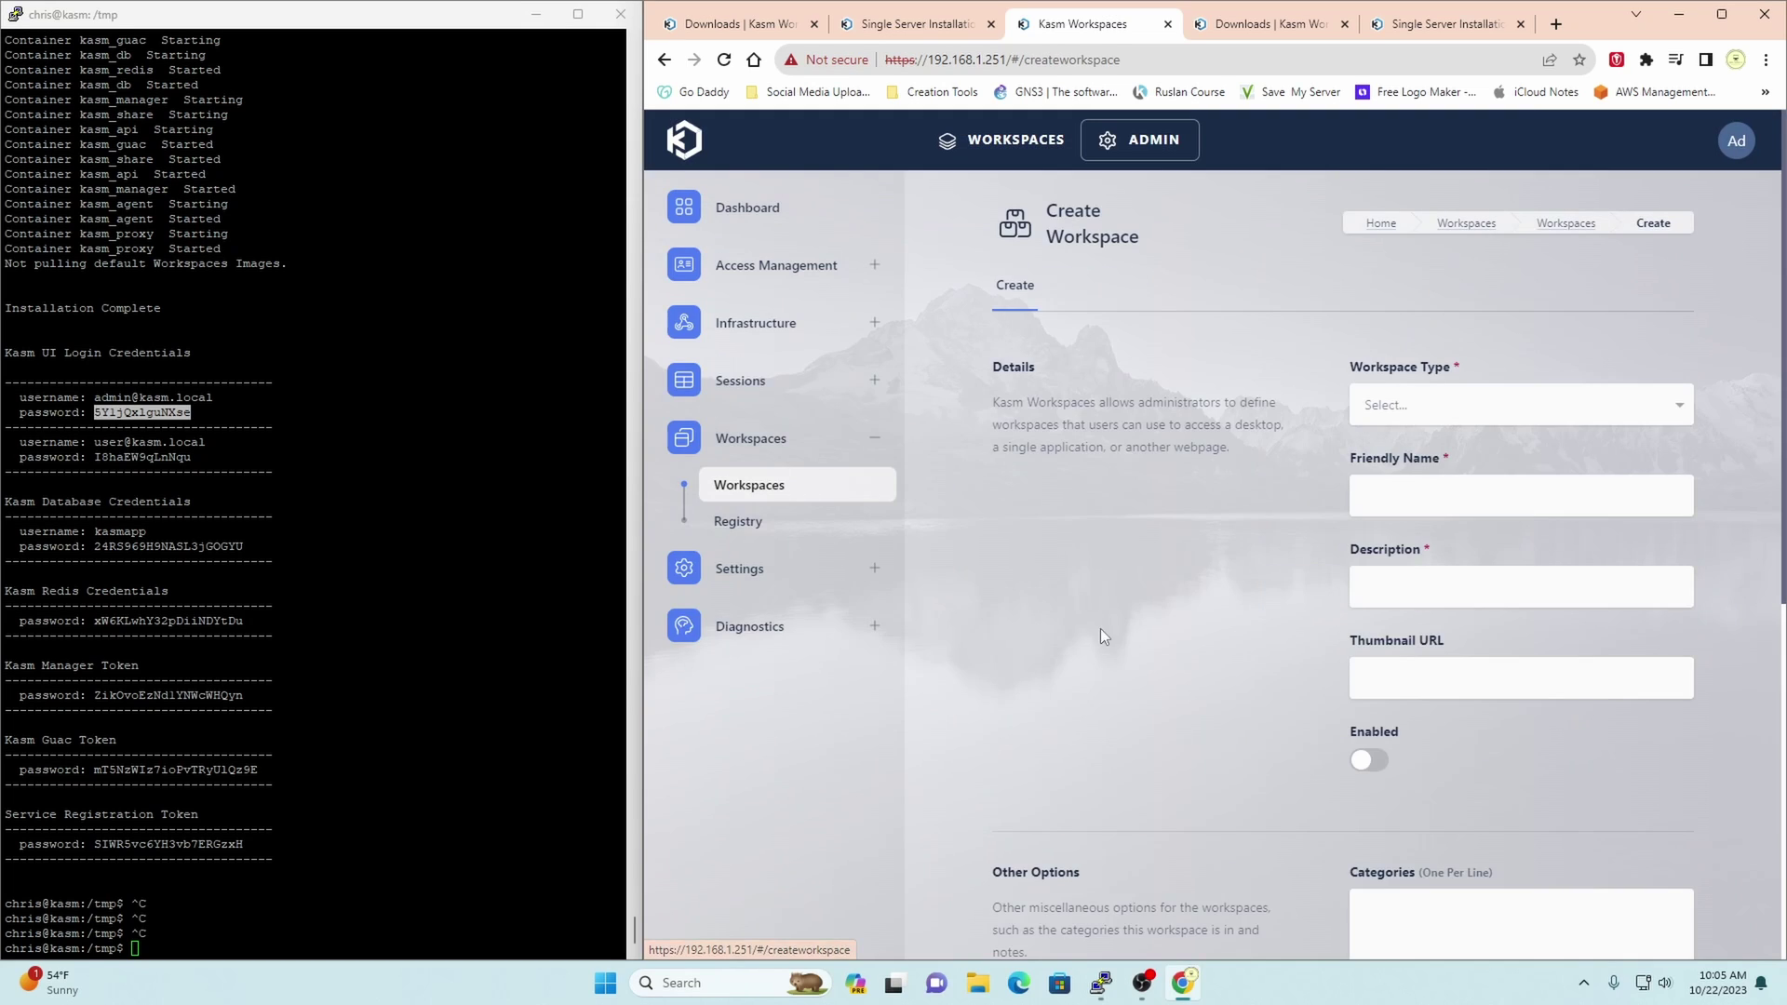
pyautogui.click(1514, 402)
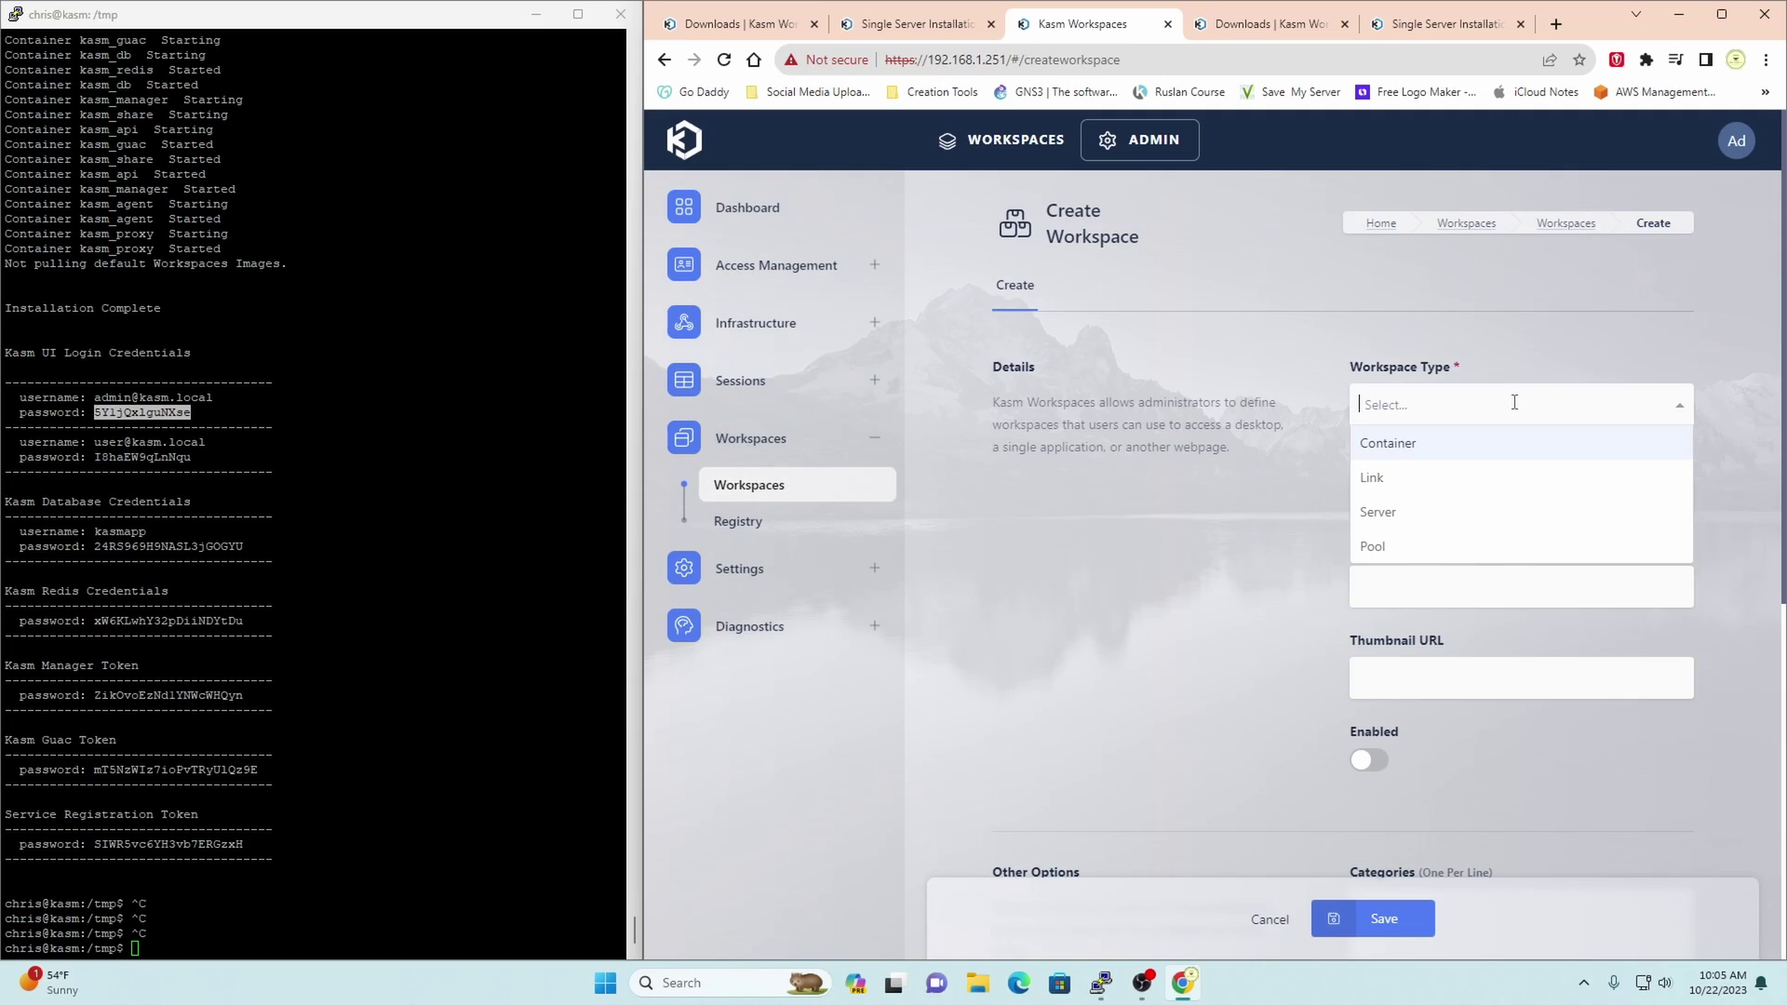
pyautogui.click(1104, 524)
pyautogui.click(1380, 225)
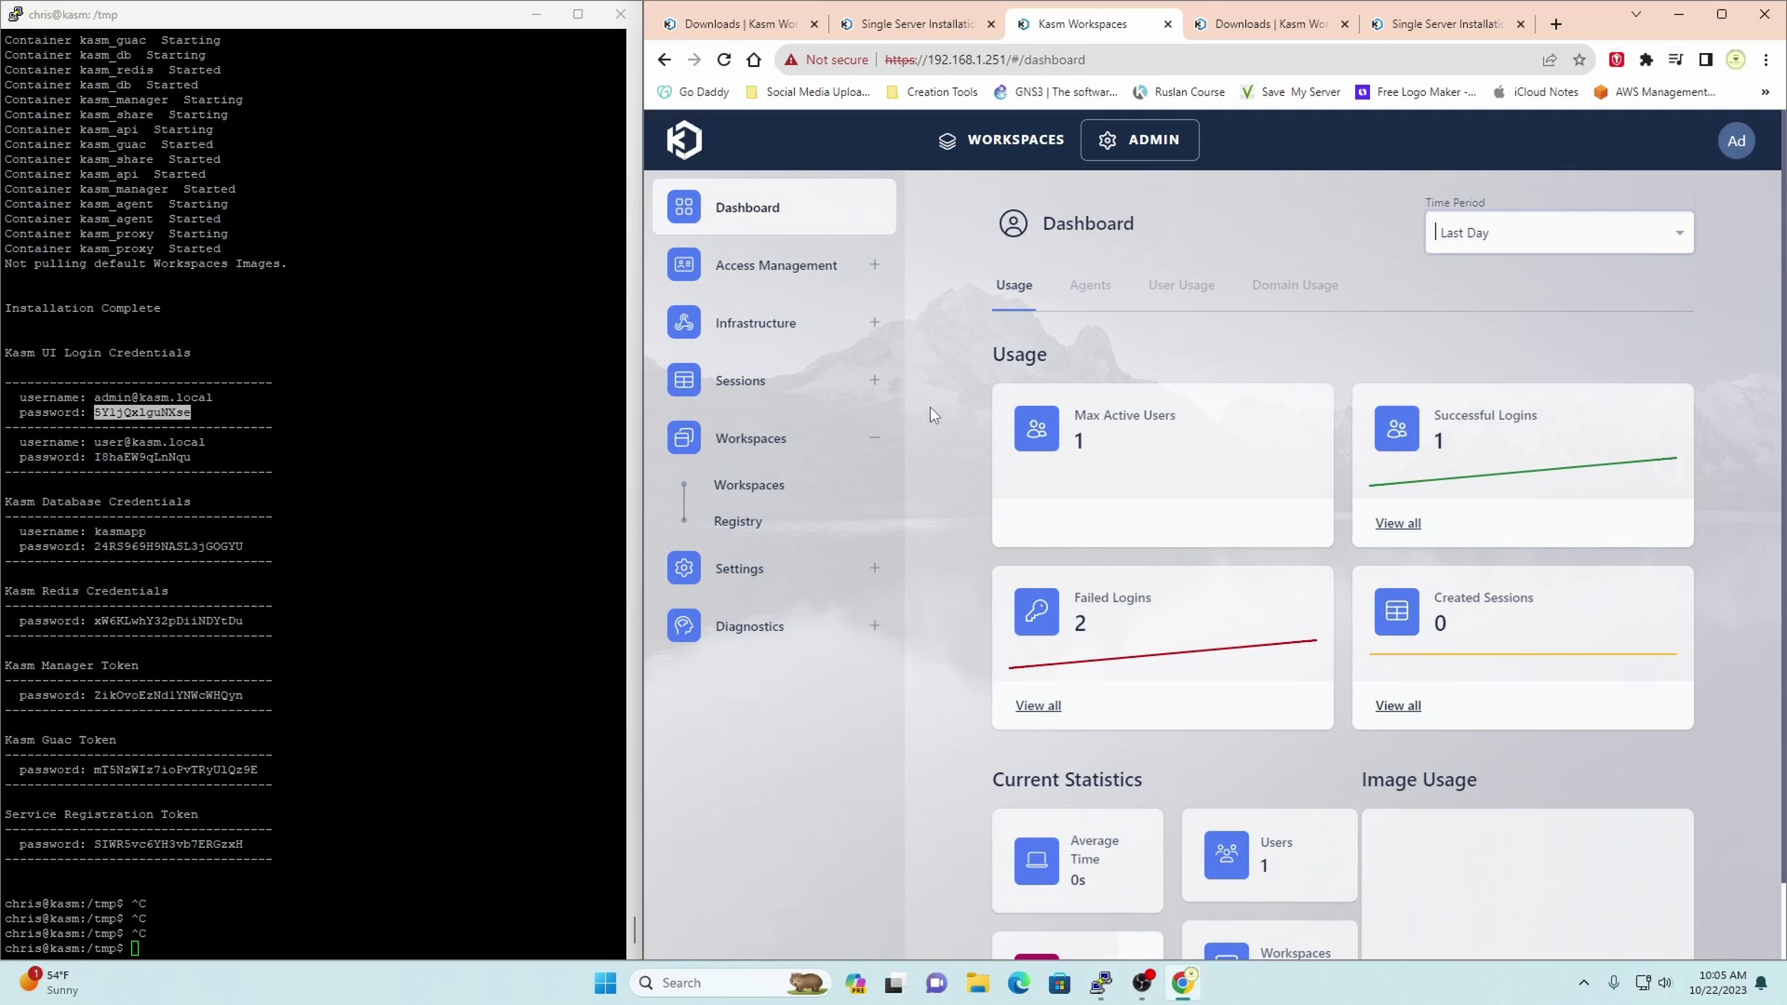